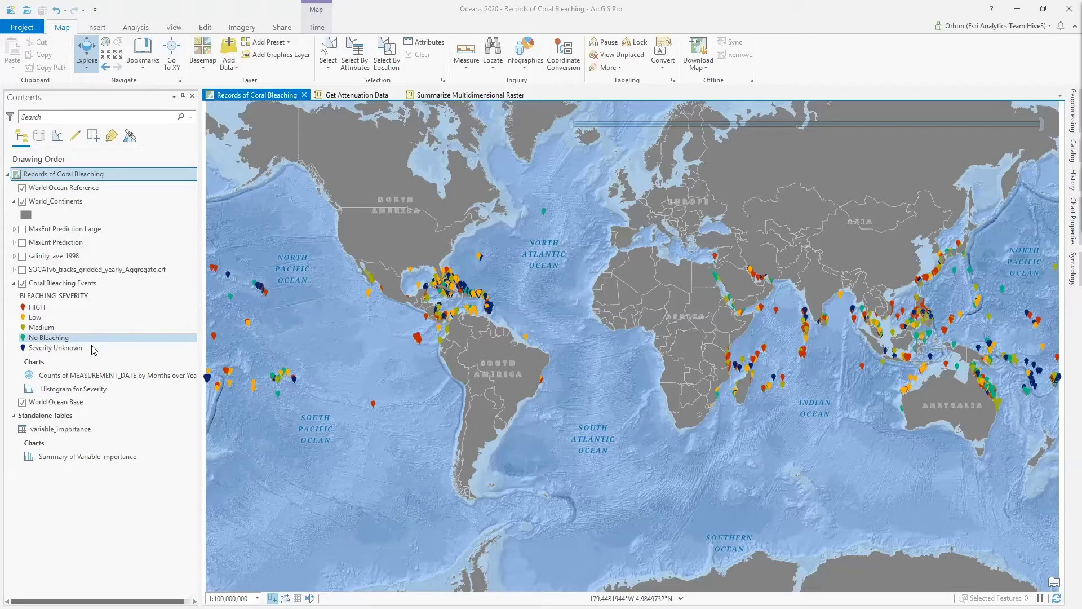
Review the data clock chart of measurement counts by month, then close it
{"action": "left_click", "coordinate": [84, 376]}
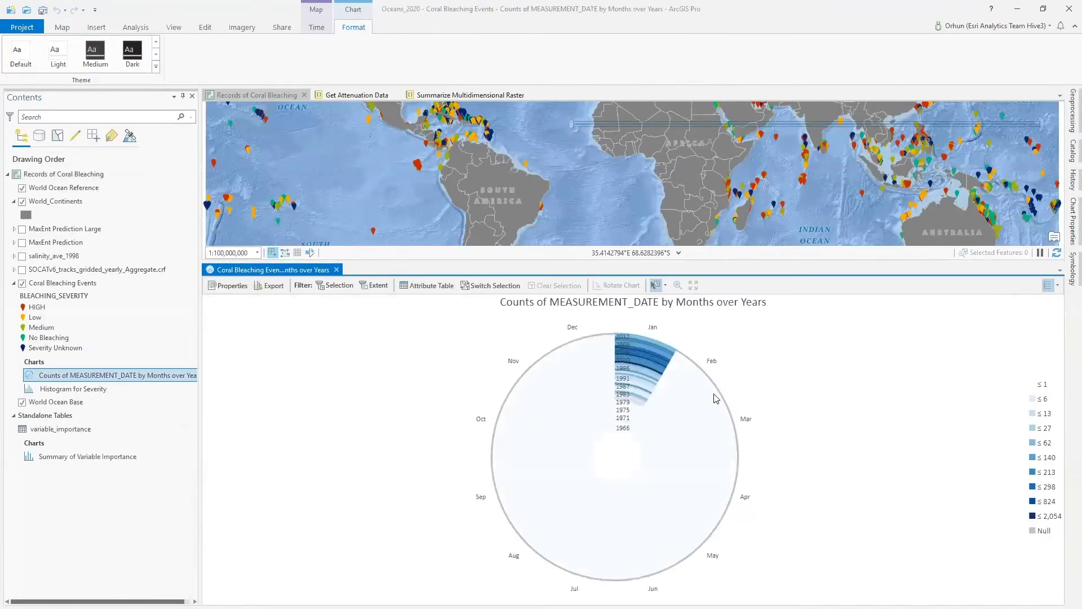
{"action": "mouse_move", "coordinate": [668, 399]}
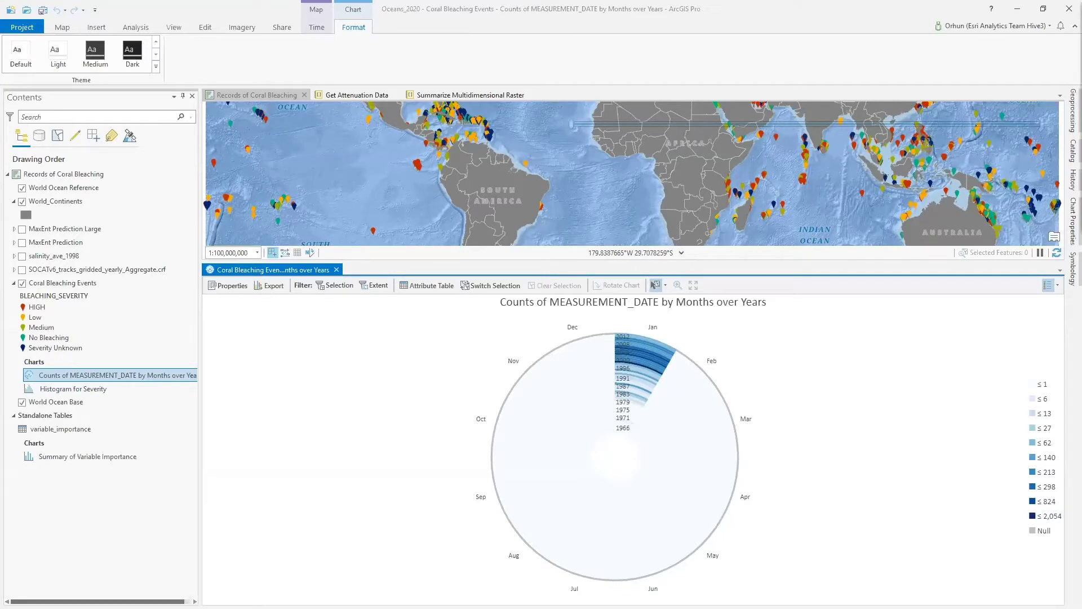
{"action": "left_click", "coordinate": [336, 270]}
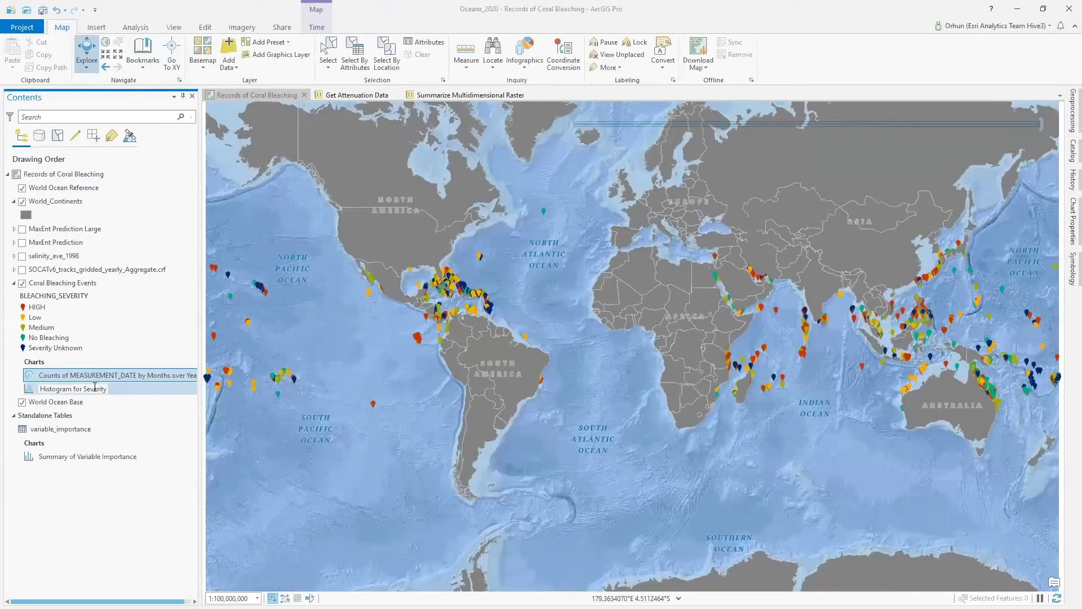
Inspect the Histogram for Severity chart, close it, and move to the Get Attenuation Data notebook
{"action": "left_click", "coordinate": [114, 394]}
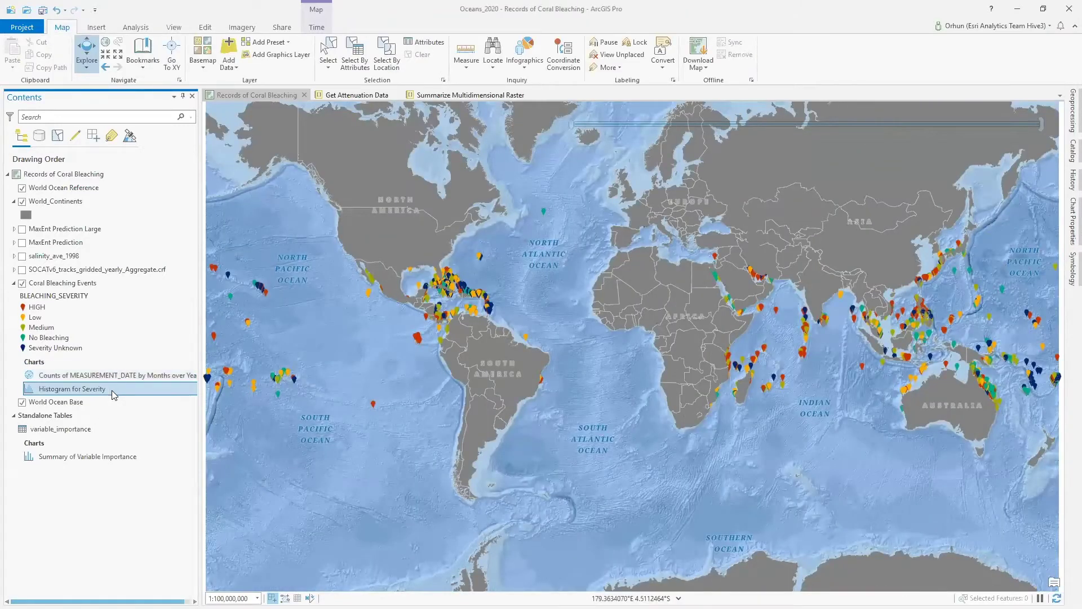
{"action": "double_click", "coordinate": [111, 390]}
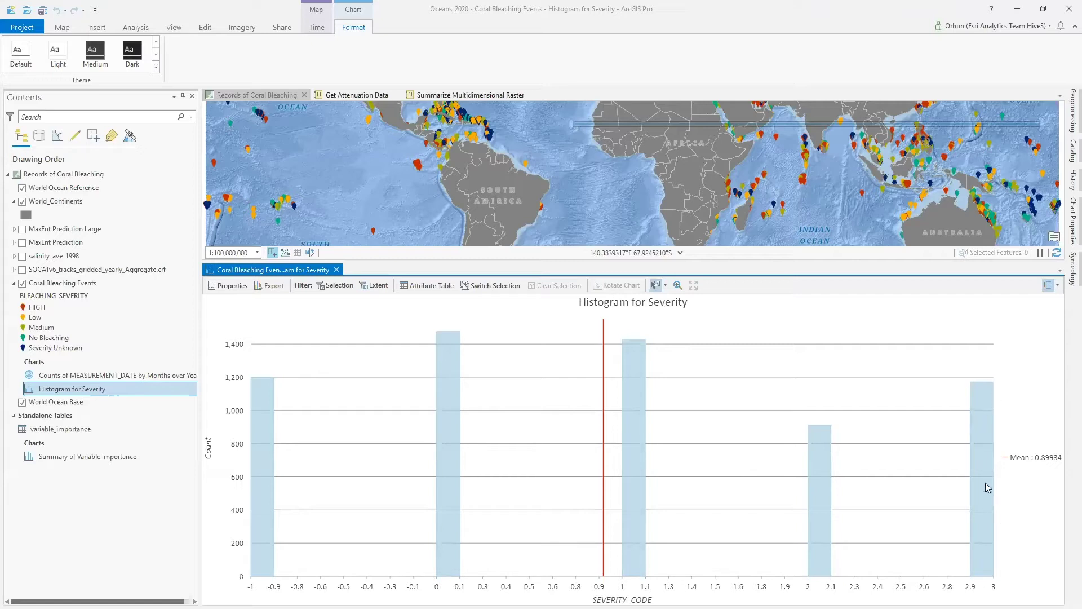
{"action": "mouse_move", "coordinate": [986, 488]}
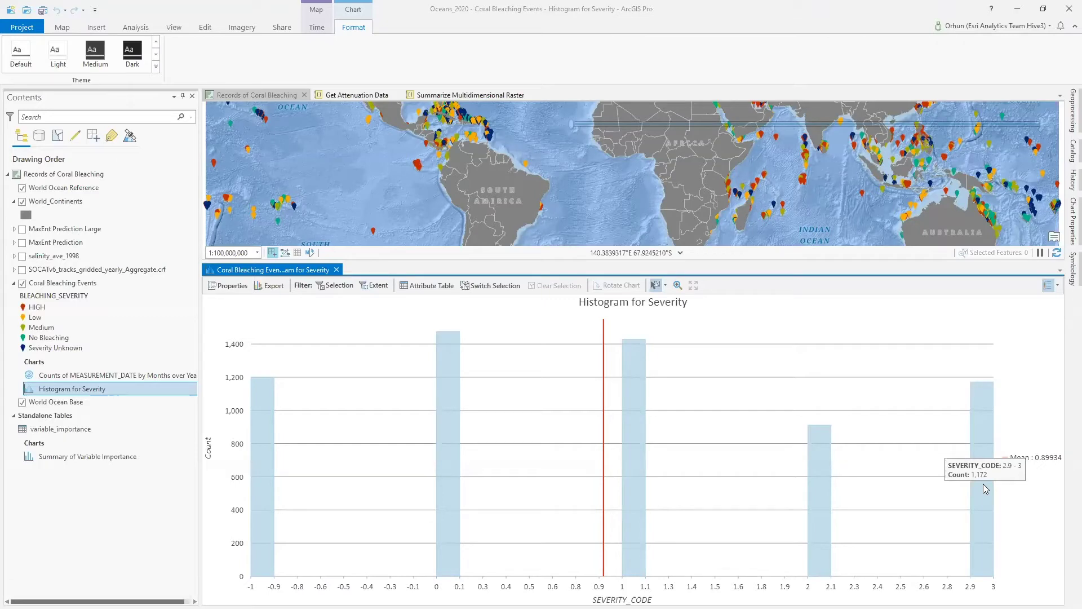
{"action": "left_click", "coordinate": [337, 270]}
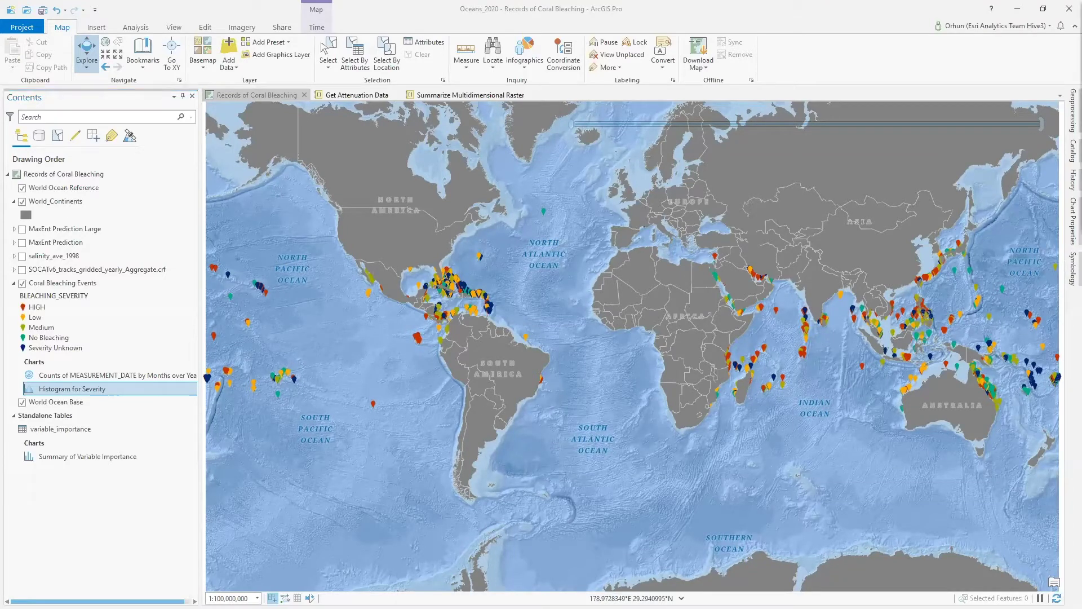
{"action": "left_click", "coordinate": [347, 99]}
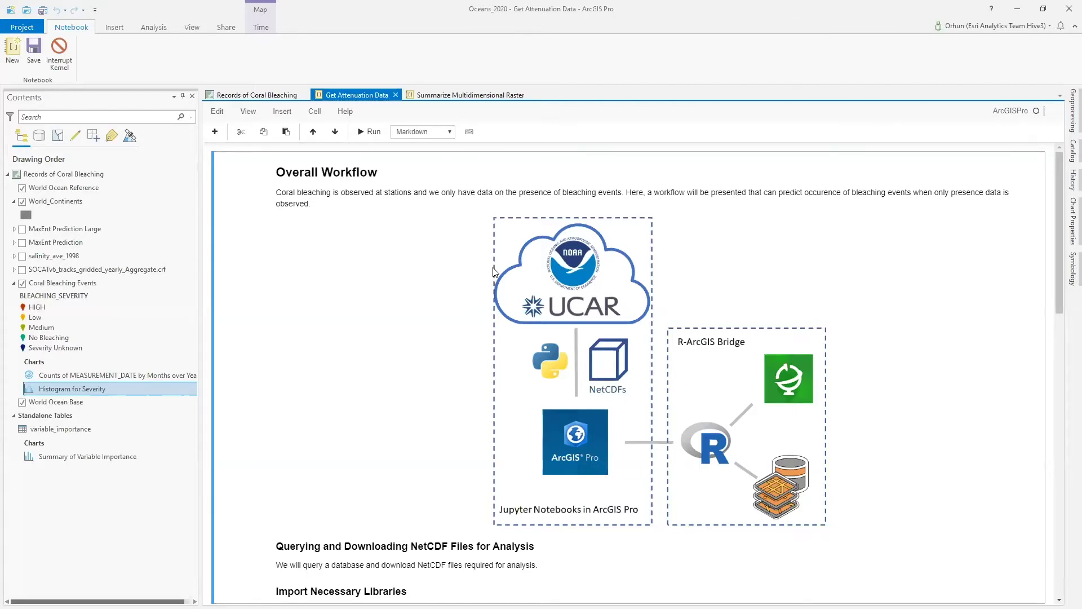
{"action": "scroll", "coordinate": [749, 251], "scroll_direction": "down", "scroll_amount": 3}
Review the library import cell in the Get Attenuation Data notebook
{"action": "scroll", "coordinate": [749, 254], "scroll_direction": "down", "scroll_amount": 3}
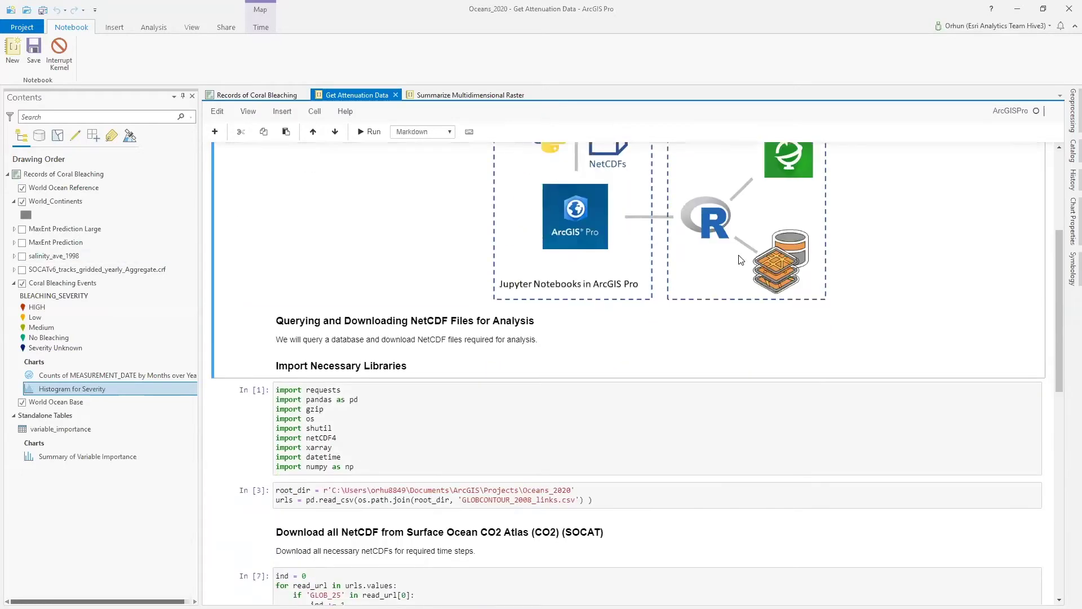
{"action": "left_click", "coordinate": [713, 316]}
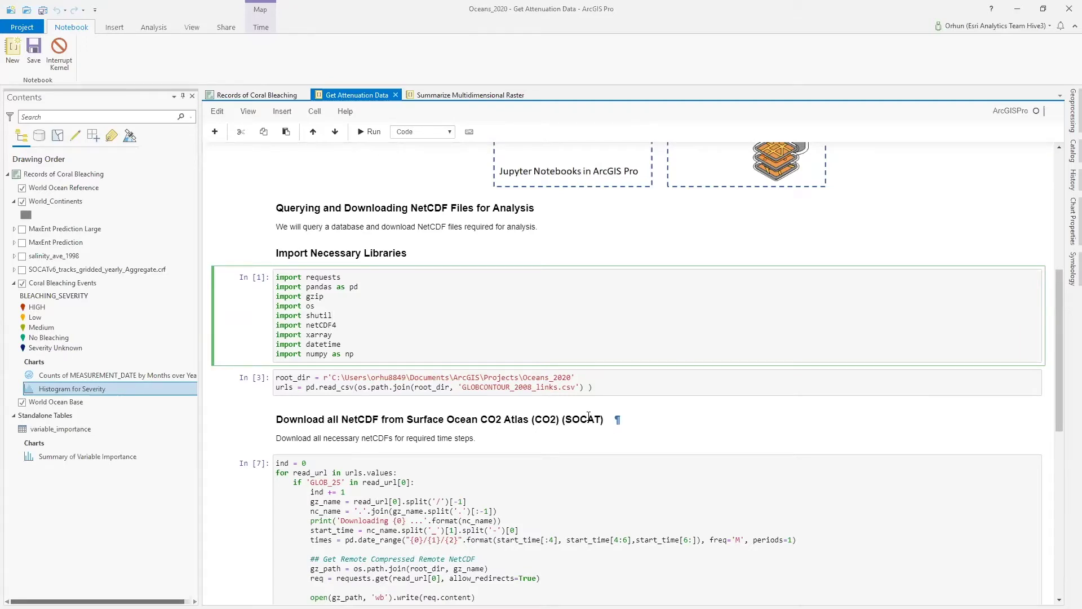
{"action": "scroll", "coordinate": [588, 416], "scroll_direction": "down", "scroll_amount": 3}
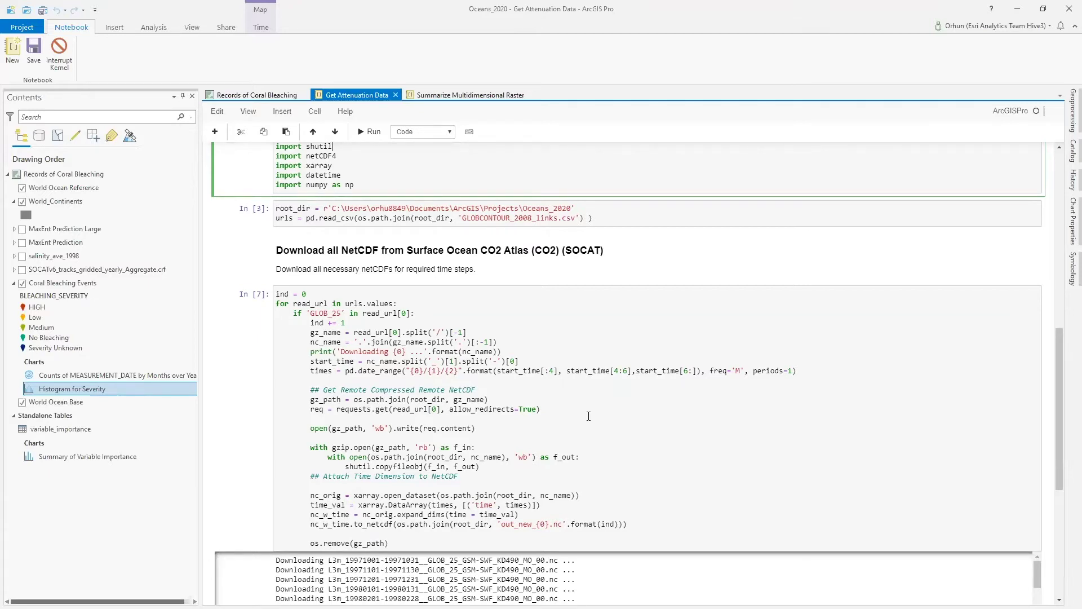
{"action": "scroll", "coordinate": [584, 399], "scroll_direction": "down", "scroll_amount": 2}
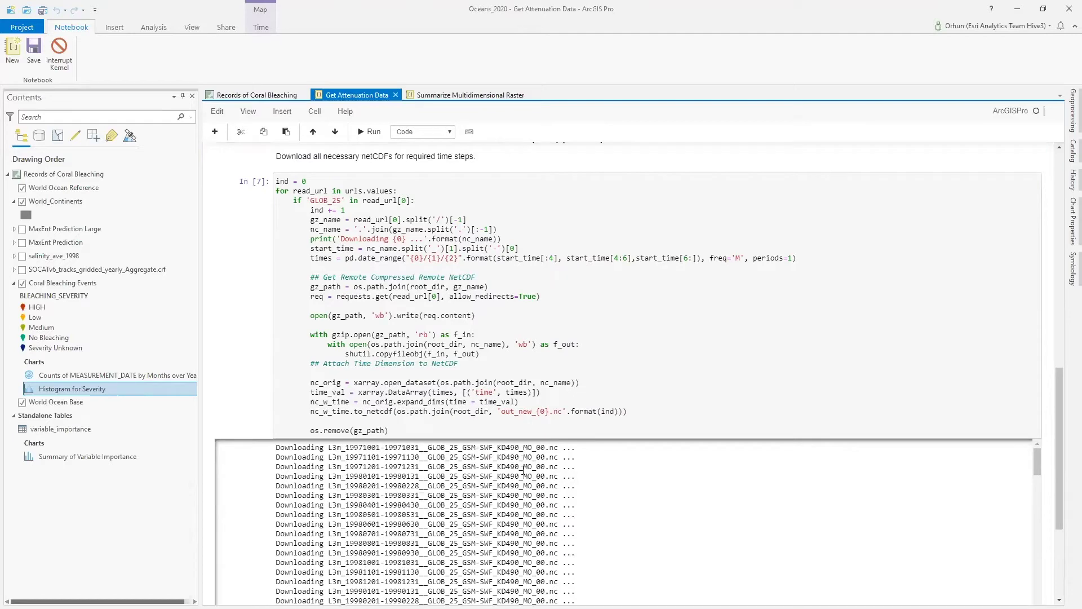
Review the NetCDF merge cell, then return to the map's Aggregate Multidimensional Raster settings
{"action": "scroll", "coordinate": [832, 260], "scroll_direction": "down", "scroll_amount": 3}
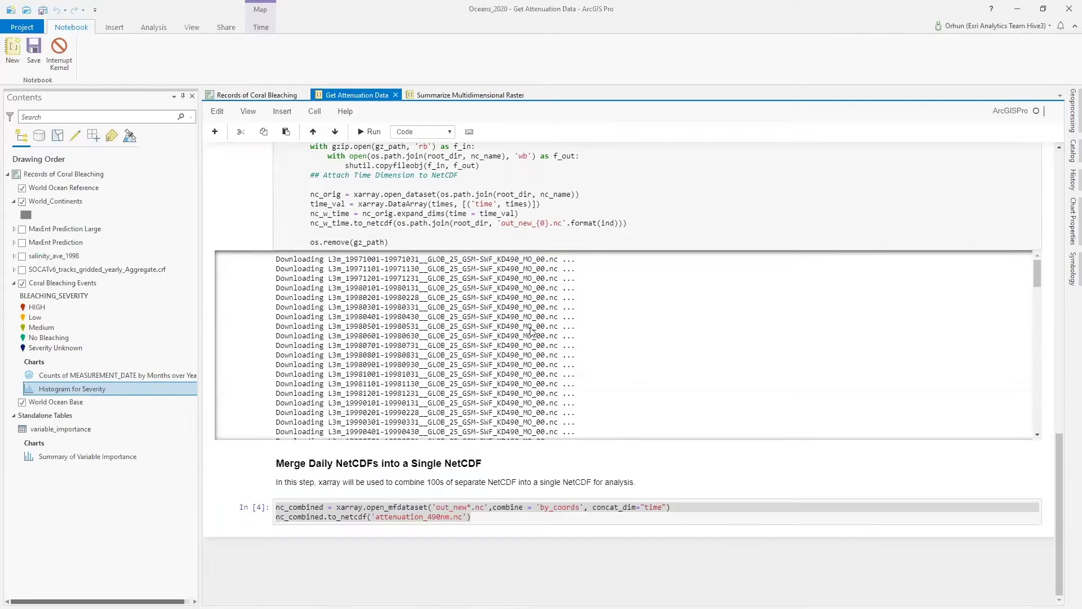
{"action": "left_click", "coordinate": [311, 516]}
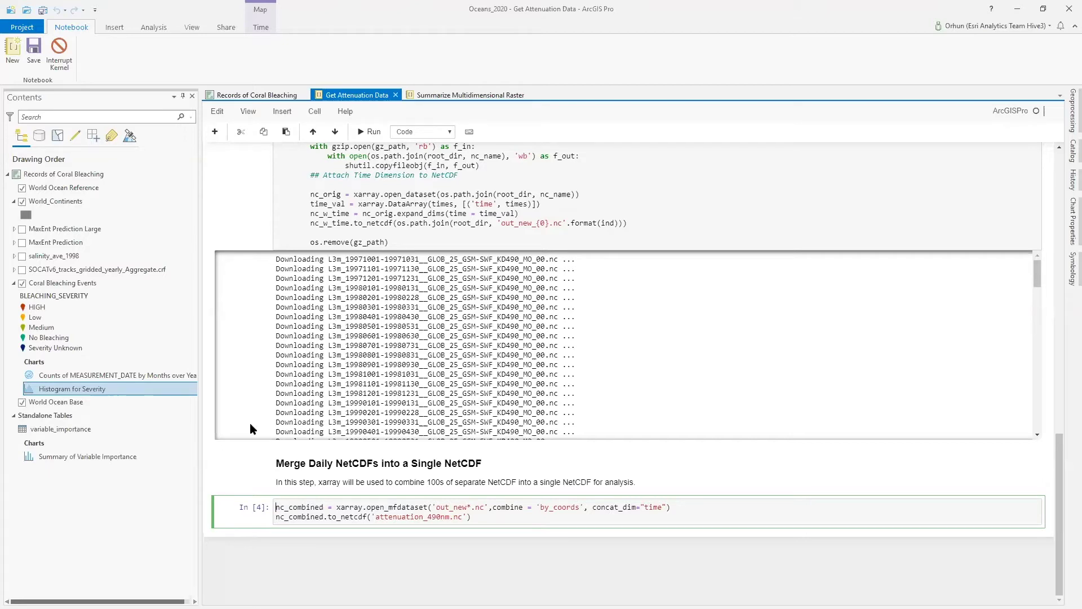
{"action": "left_click", "coordinate": [241, 97]}
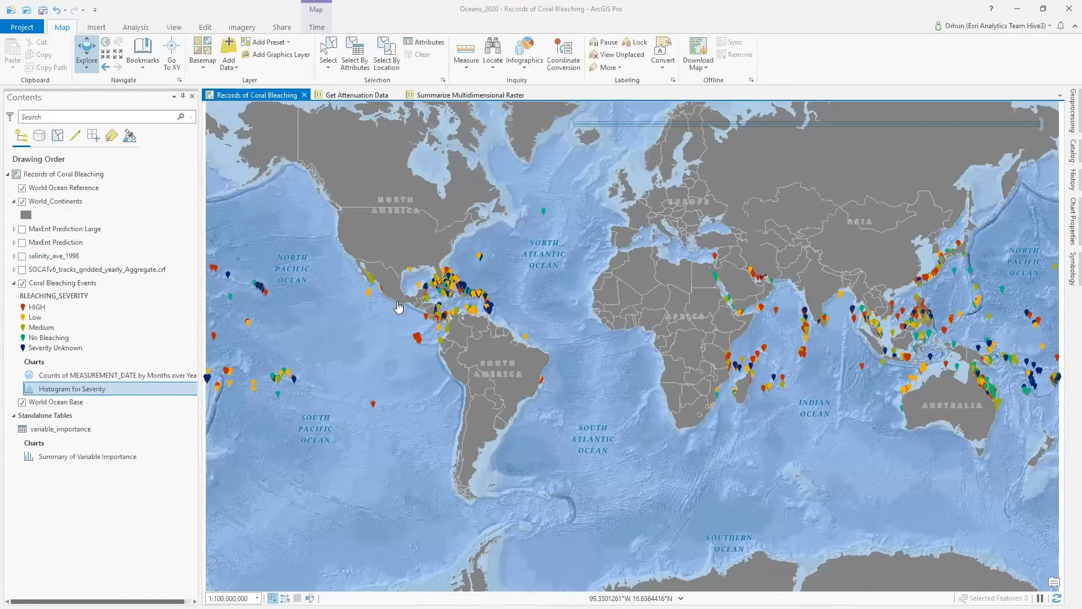
{"action": "left_click", "coordinate": [1071, 110]}
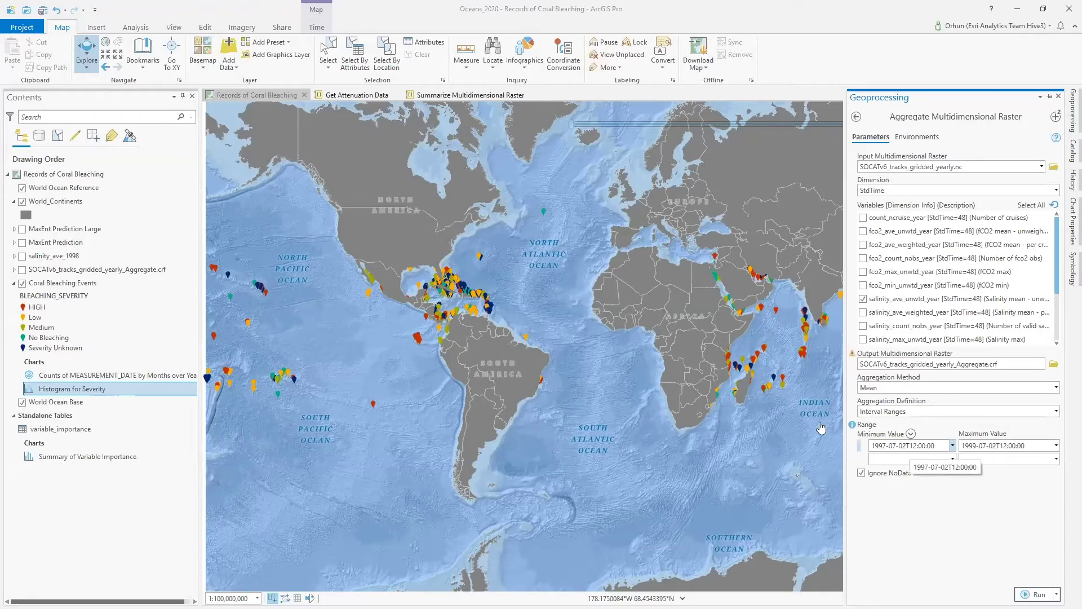
Display the SOCATv6 aggregated ship-track raster and bring up the Empirical Bayesian Kriging tool
{"action": "left_click", "coordinate": [23, 270]}
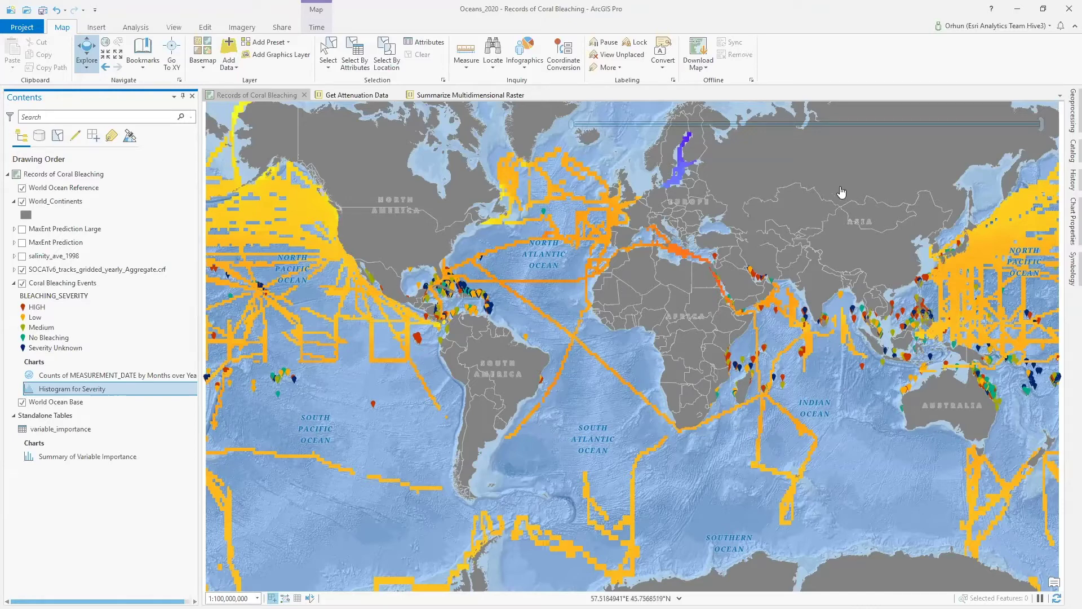
{"action": "left_click", "coordinate": [1067, 112]}
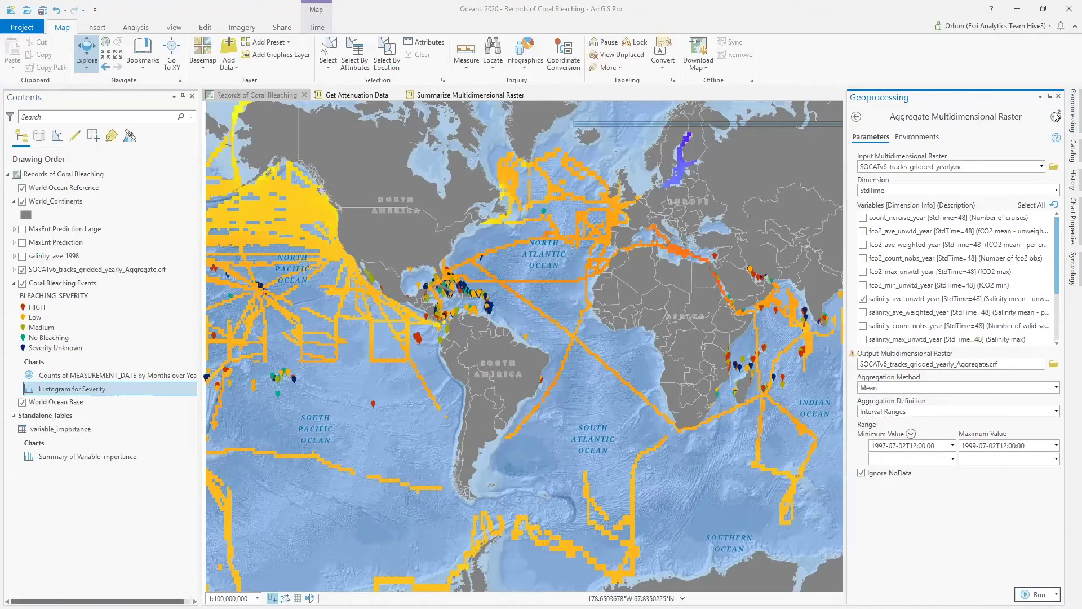
{"action": "left_click", "coordinate": [1055, 116]}
{"action": "left_click", "coordinate": [960, 164]}
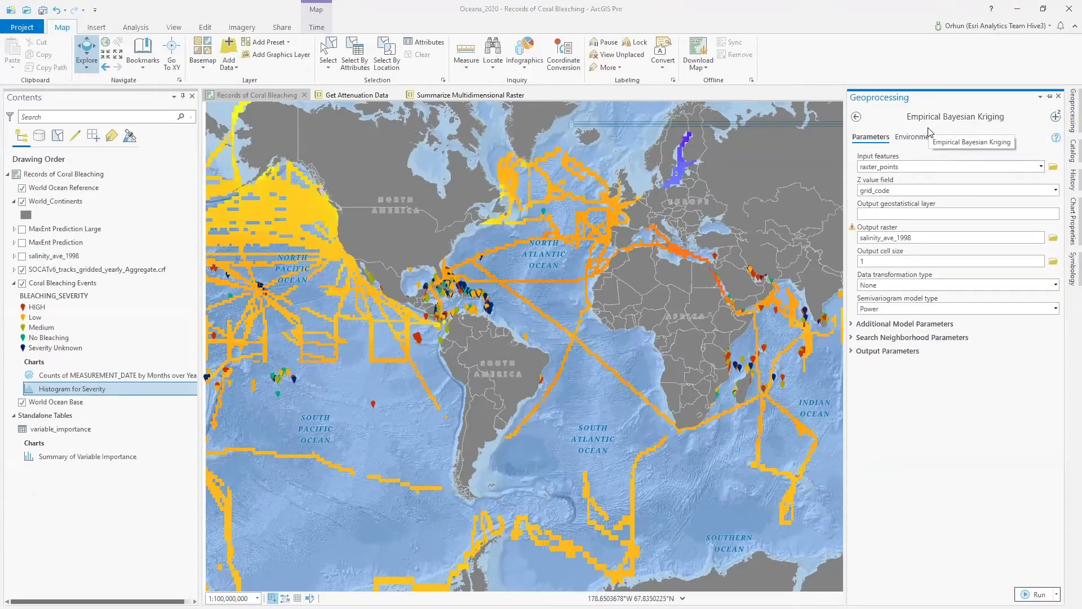
Show salinity_ave_1998 on the map, then move to the Summarize Multidimensional Raster notebook
{"action": "left_click", "coordinate": [22, 256]}
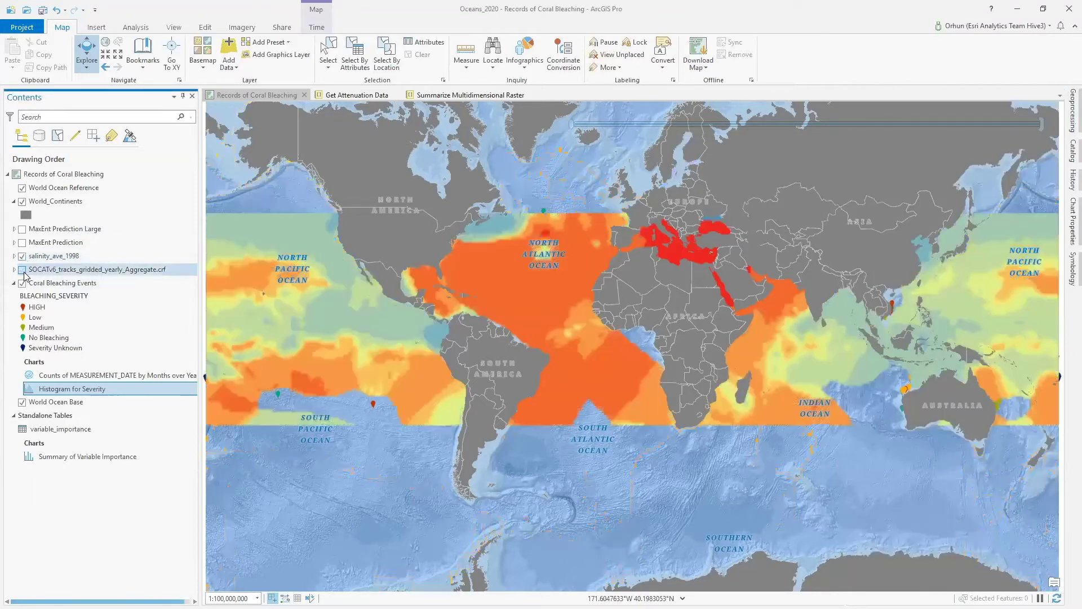
{"action": "left_click", "coordinate": [71, 258]}
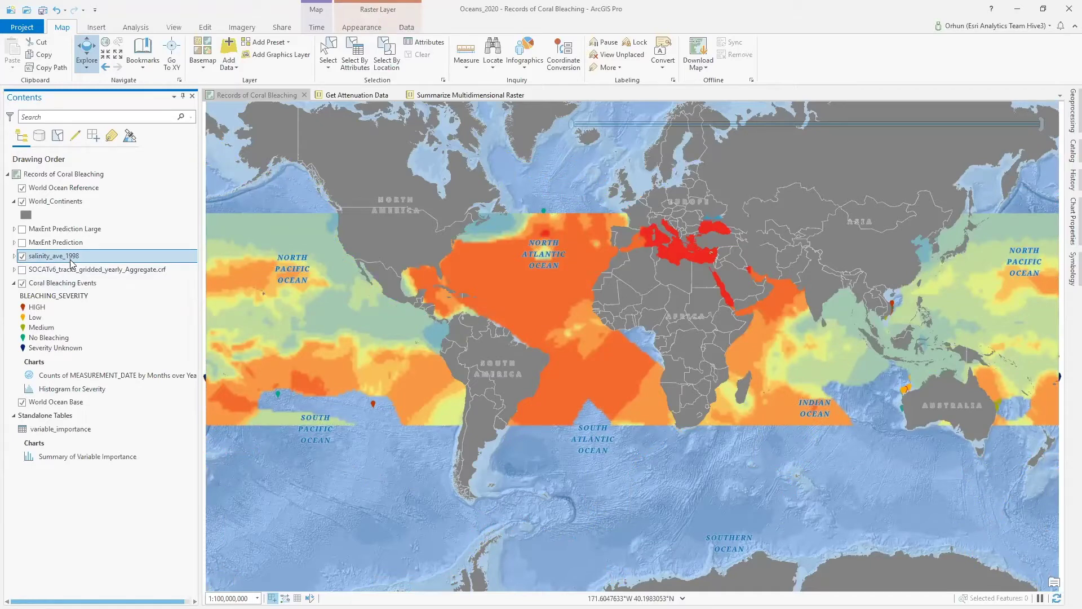
{"action": "left_click", "coordinate": [91, 270], "text": "ctrl"}
{"action": "left_click", "coordinate": [445, 96]}
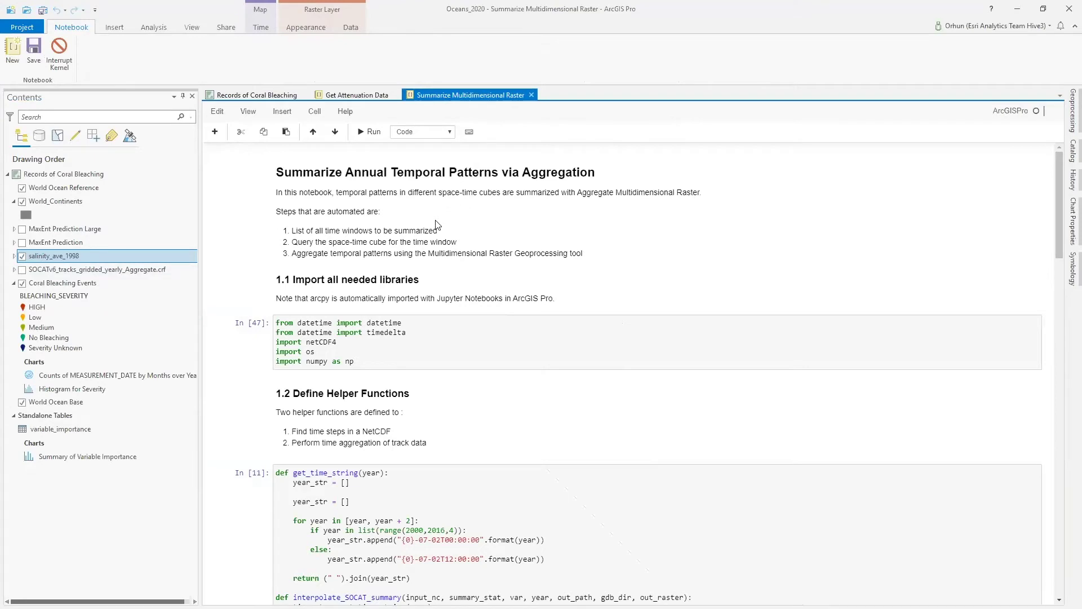
{"action": "scroll", "coordinate": [411, 270], "scroll_direction": "down", "scroll_amount": 1}
{"action": "left_click", "coordinate": [411, 269]}
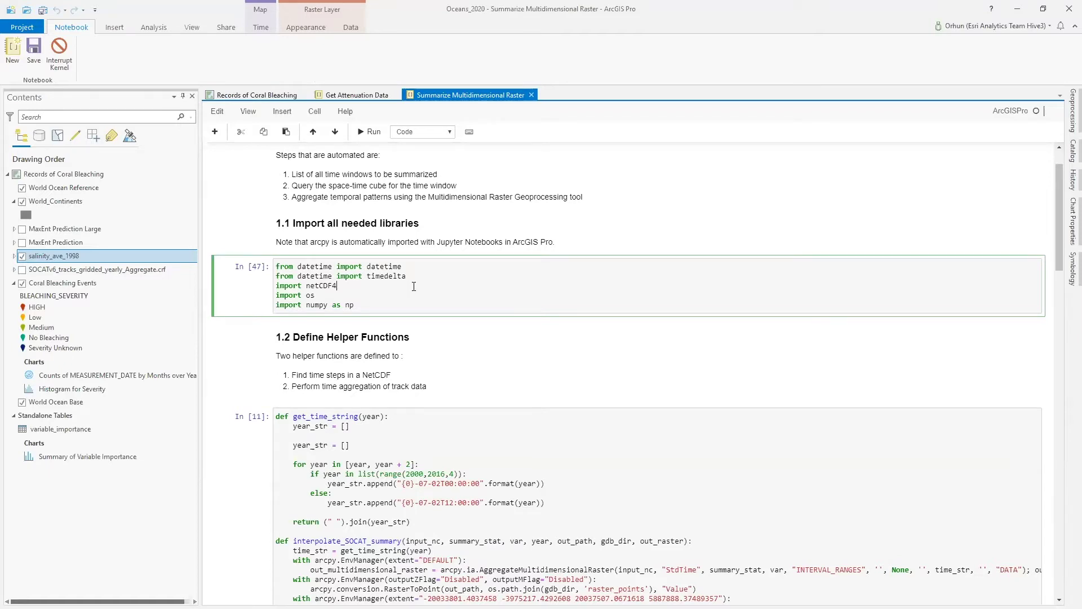
{"action": "scroll", "coordinate": [414, 286], "scroll_direction": "down", "scroll_amount": 2}
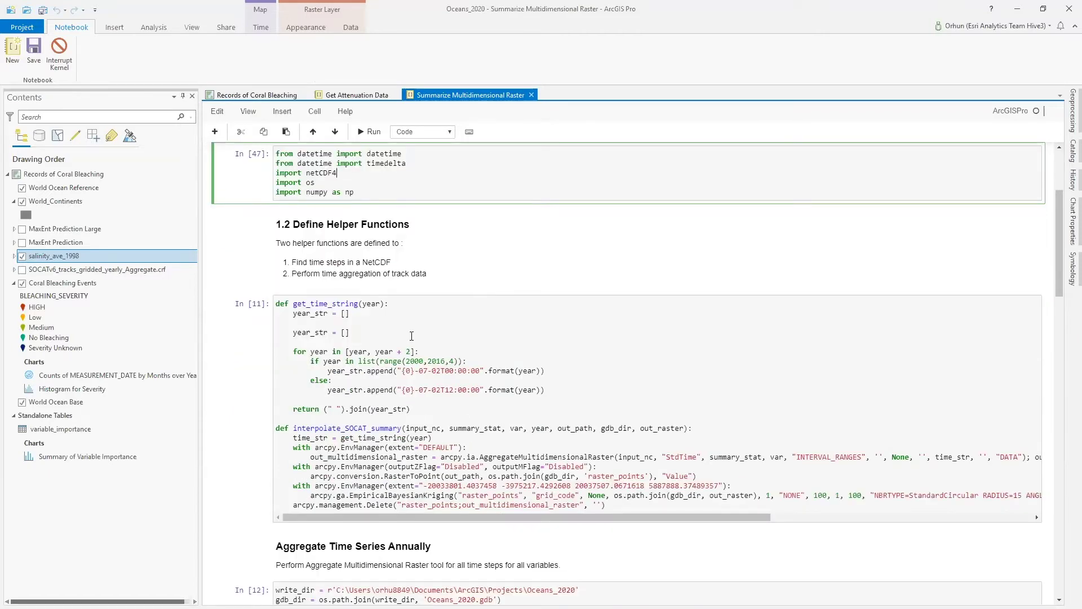
{"action": "scroll", "coordinate": [412, 336], "scroll_direction": "down", "scroll_amount": 2}
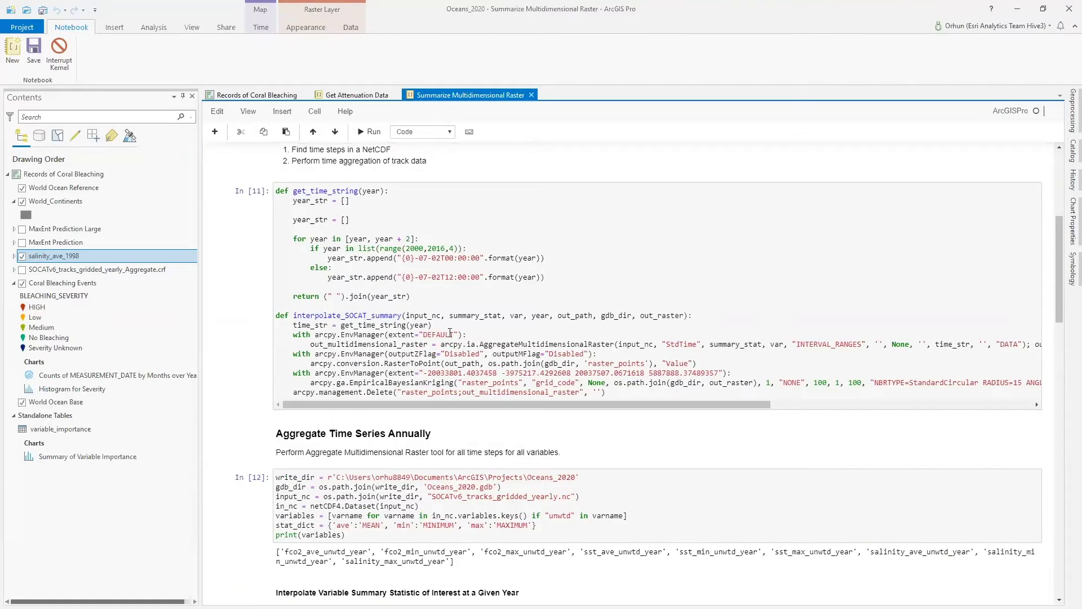
{"action": "left_click", "coordinate": [362, 314]}
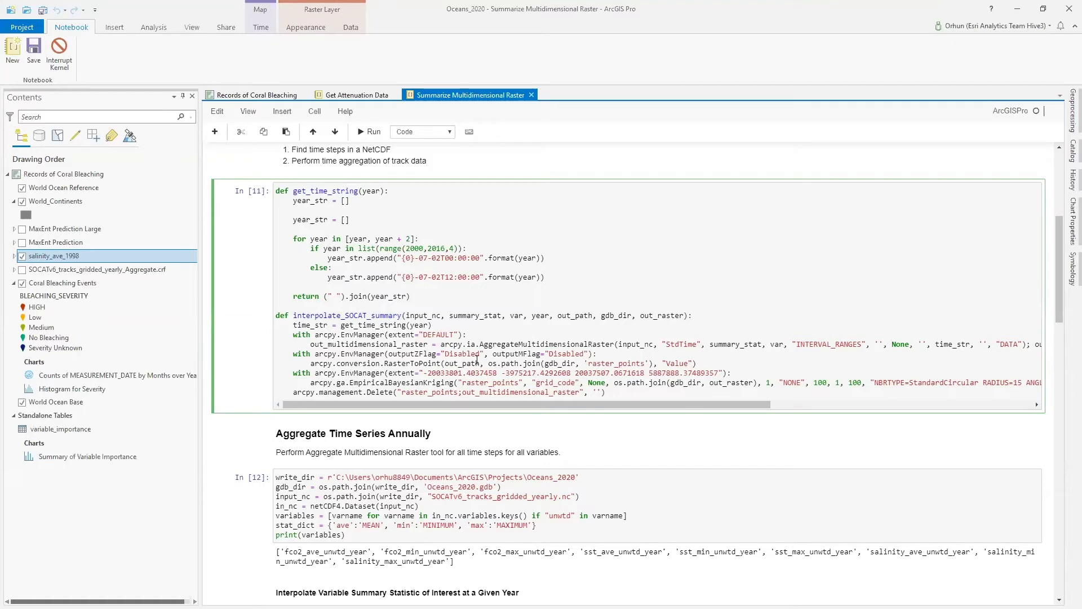
{"action": "left_click_drag", "start_coordinate": [479, 344], "coordinate": [616, 345]}
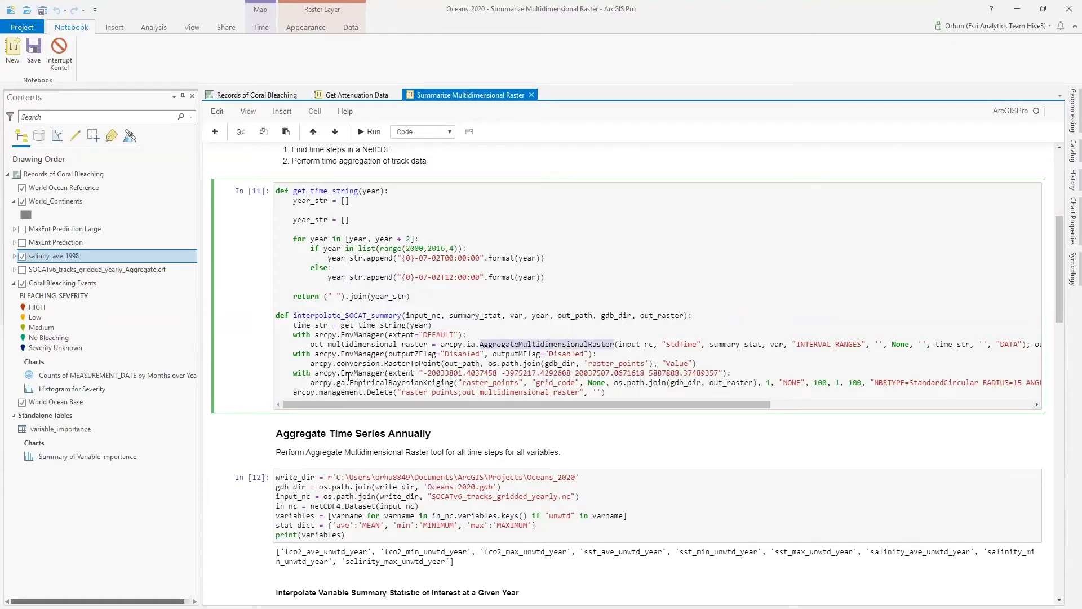
{"action": "left_click_drag", "start_coordinate": [350, 382], "coordinate": [454, 383]}
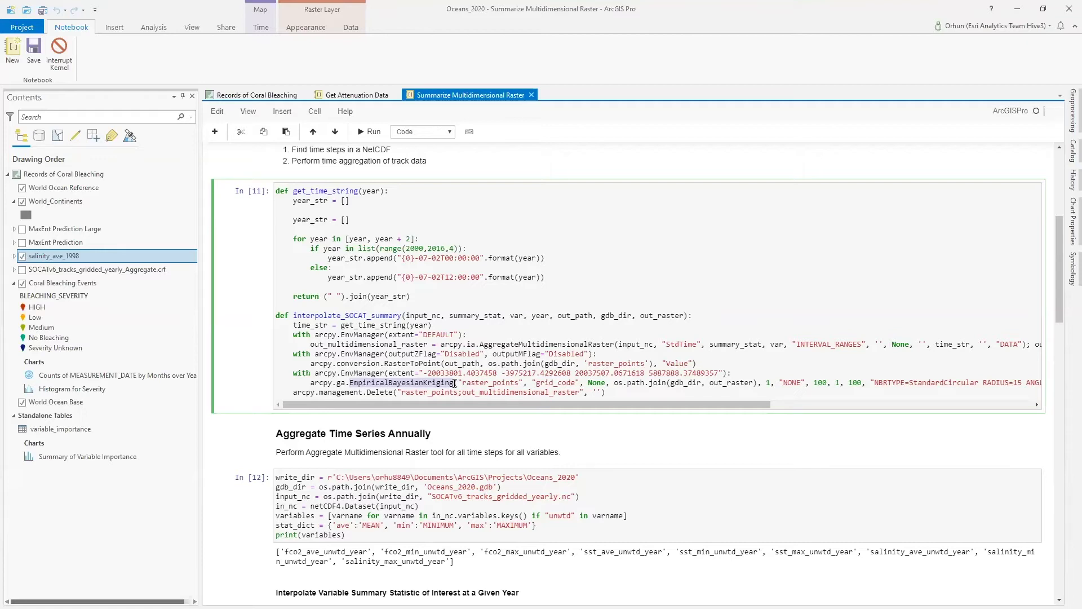
{"action": "left_click", "coordinate": [499, 314]}
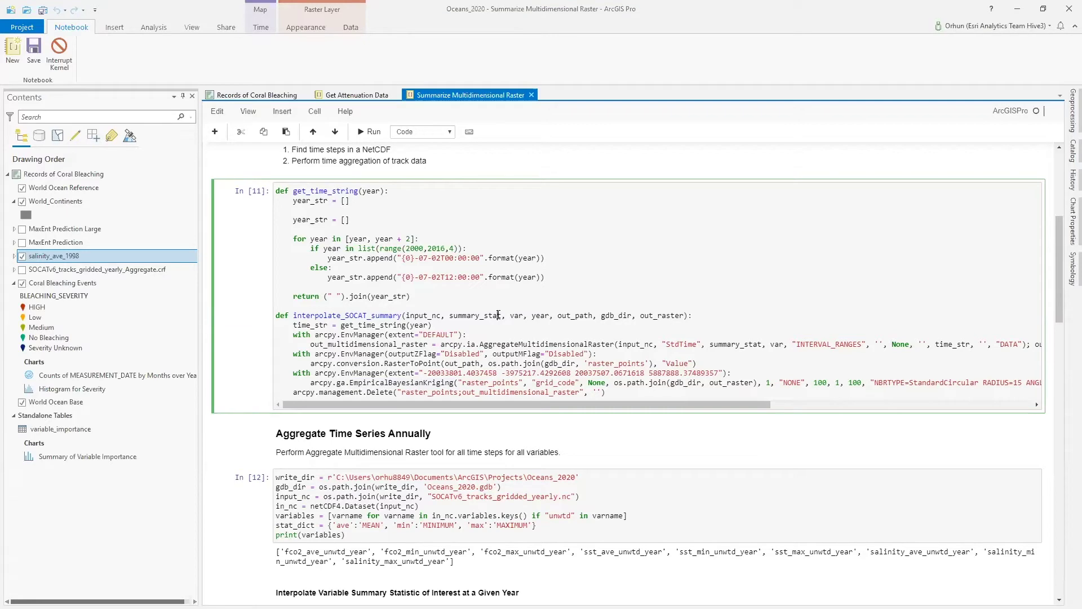
{"action": "scroll", "coordinate": [479, 290], "scroll_direction": "down", "scroll_amount": 4}
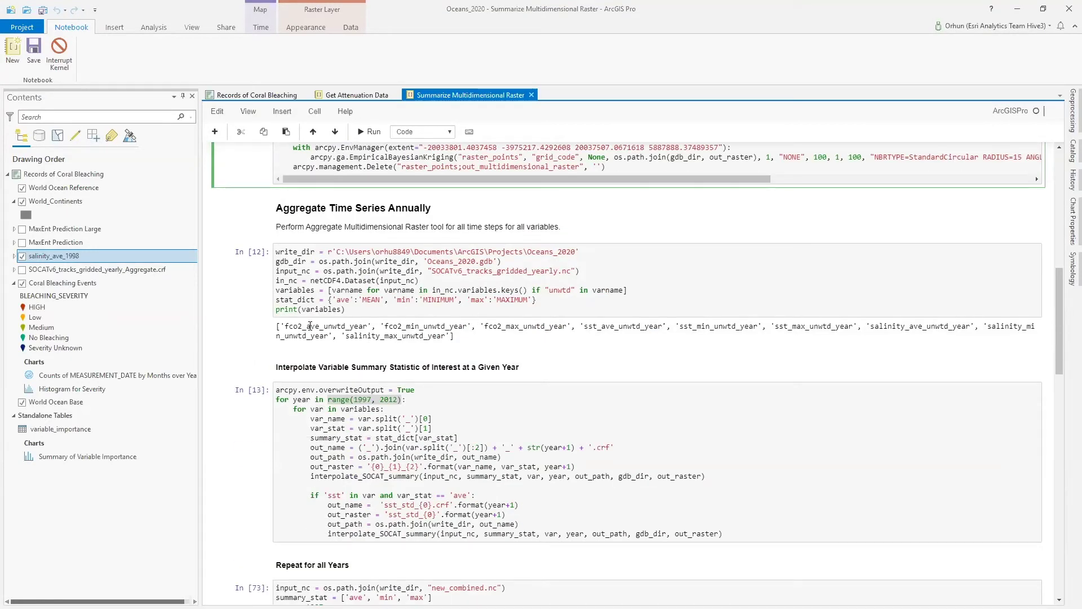
{"action": "left_click_drag", "start_coordinate": [280, 326], "coordinate": [452, 337]}
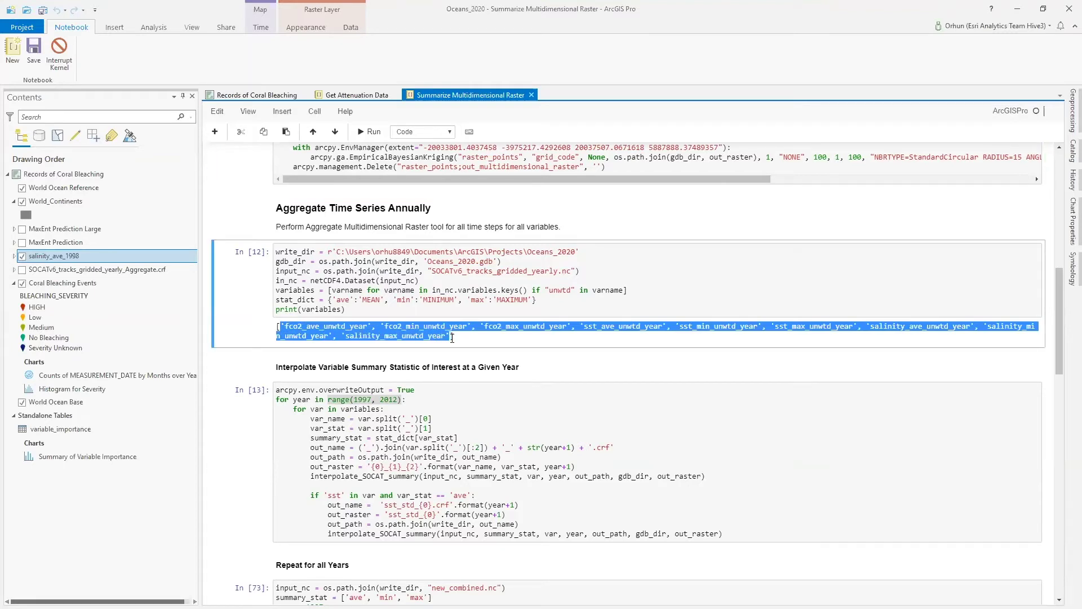
{"action": "left_click", "coordinate": [429, 408]}
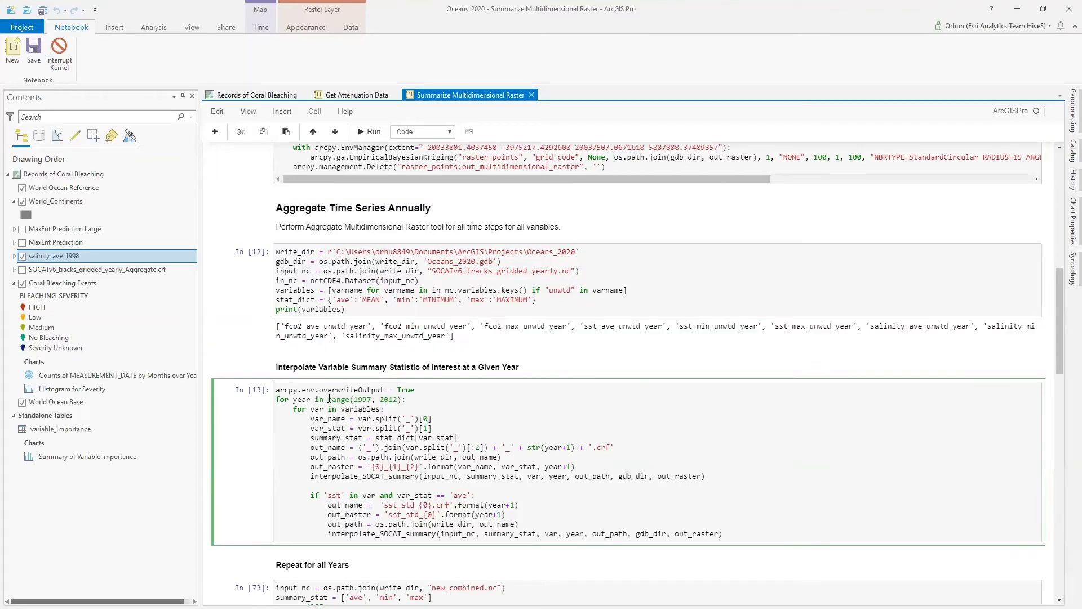
{"action": "left_click_drag", "start_coordinate": [381, 399], "coordinate": [401, 399]}
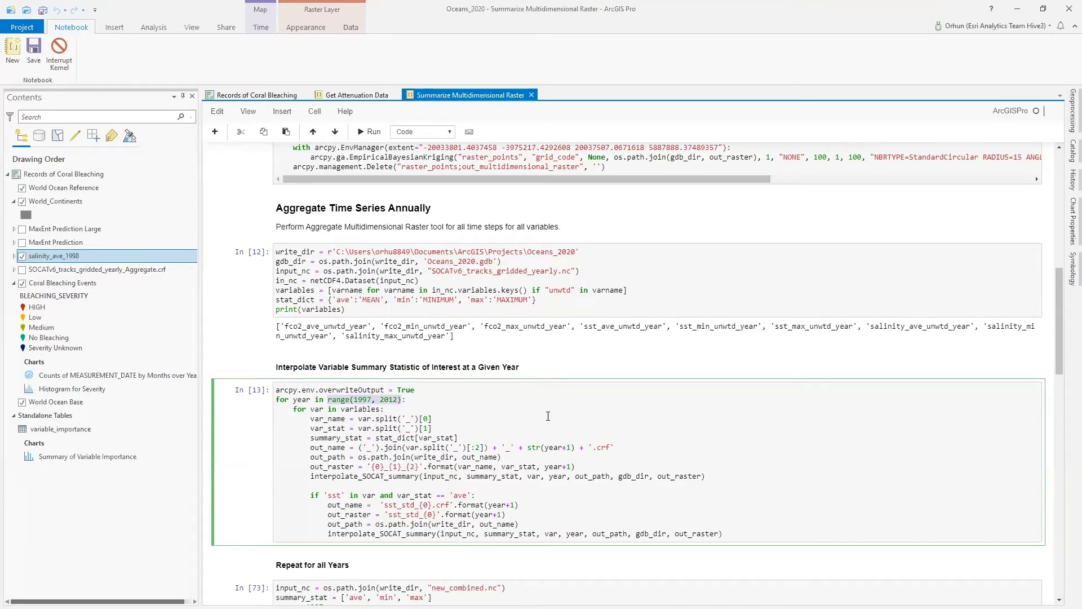
{"action": "scroll", "coordinate": [367, 465], "scroll_direction": "down", "scroll_amount": 3}
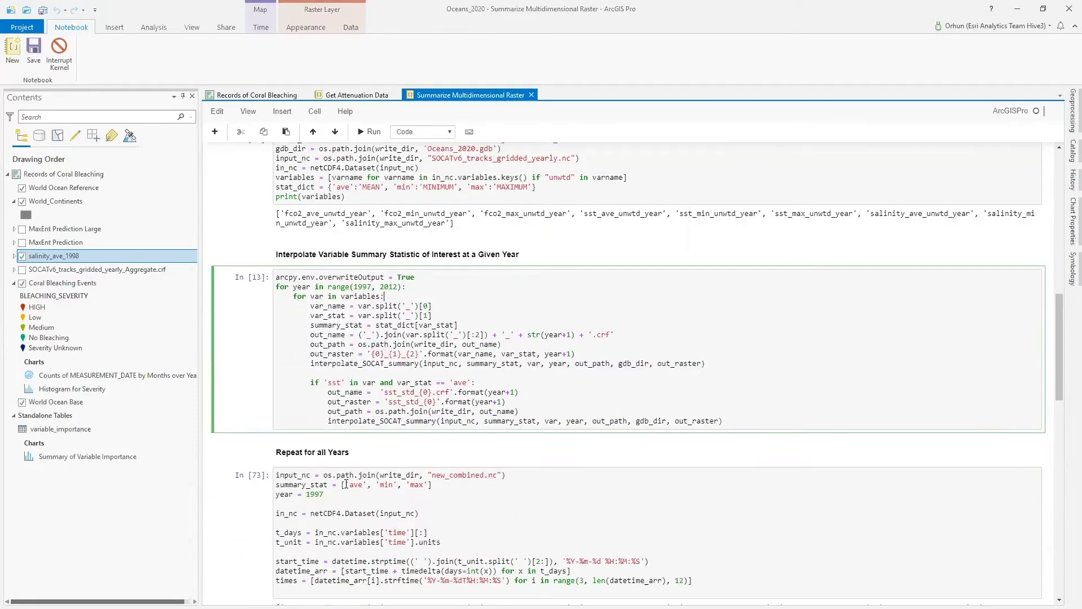
{"action": "left_click", "coordinate": [414, 485]}
{"action": "left_click_drag", "start_coordinate": [415, 486], "coordinate": [433, 486]}
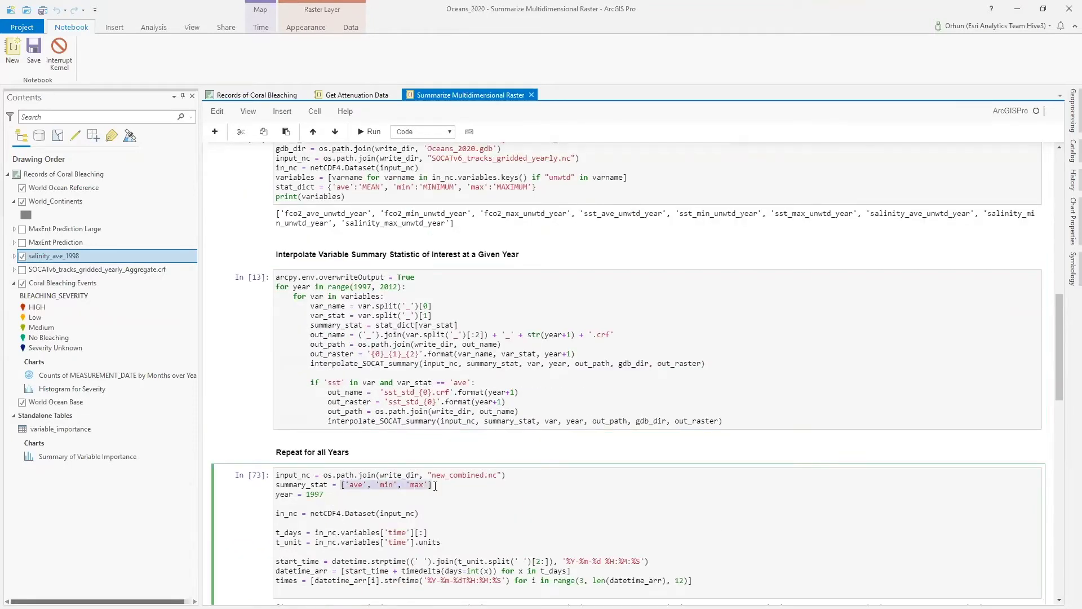
{"action": "left_click", "coordinate": [538, 494]}
{"action": "scroll", "coordinate": [539, 494], "scroll_direction": "down", "scroll_amount": 4}
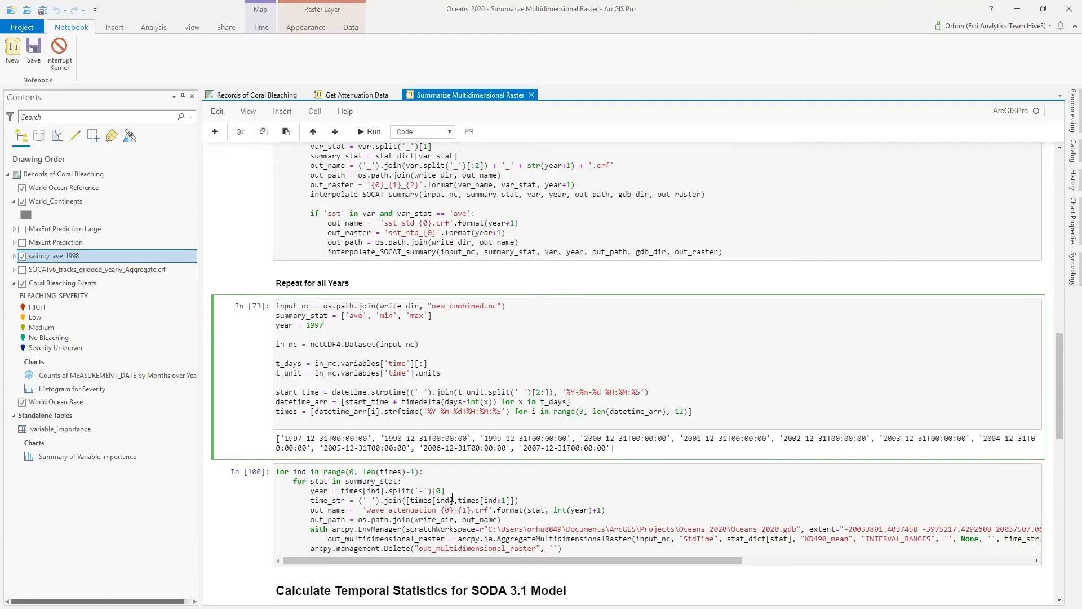
{"action": "scroll", "coordinate": [456, 470], "scroll_direction": "up", "scroll_amount": 1}
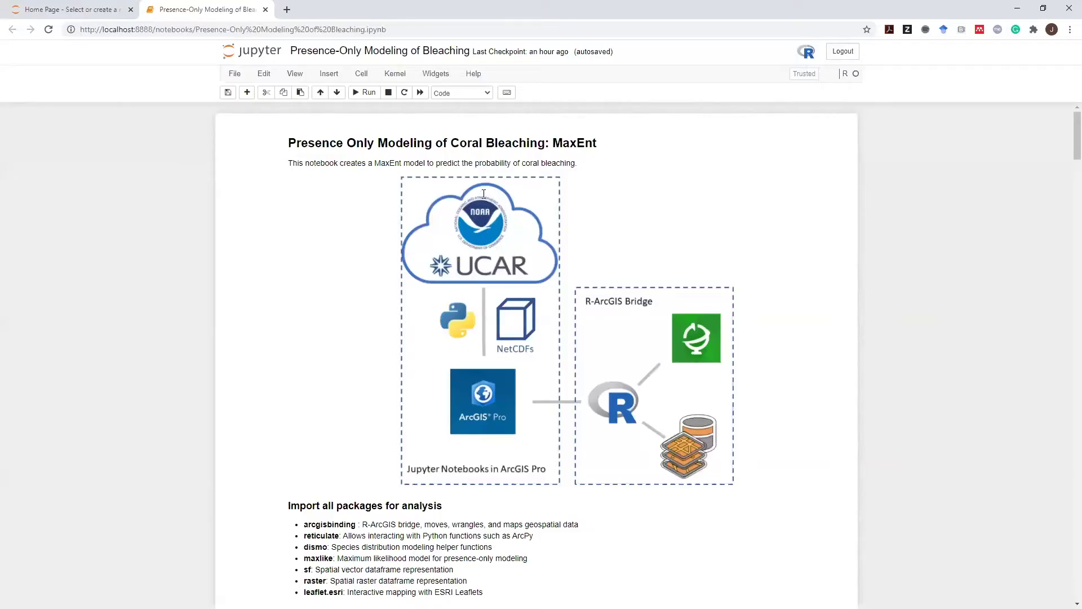
Bring up the bleaching notebook in Chrome and scroll to the ArcPy import cell In [3]
{"action": "left_click", "coordinate": [470, 147]}
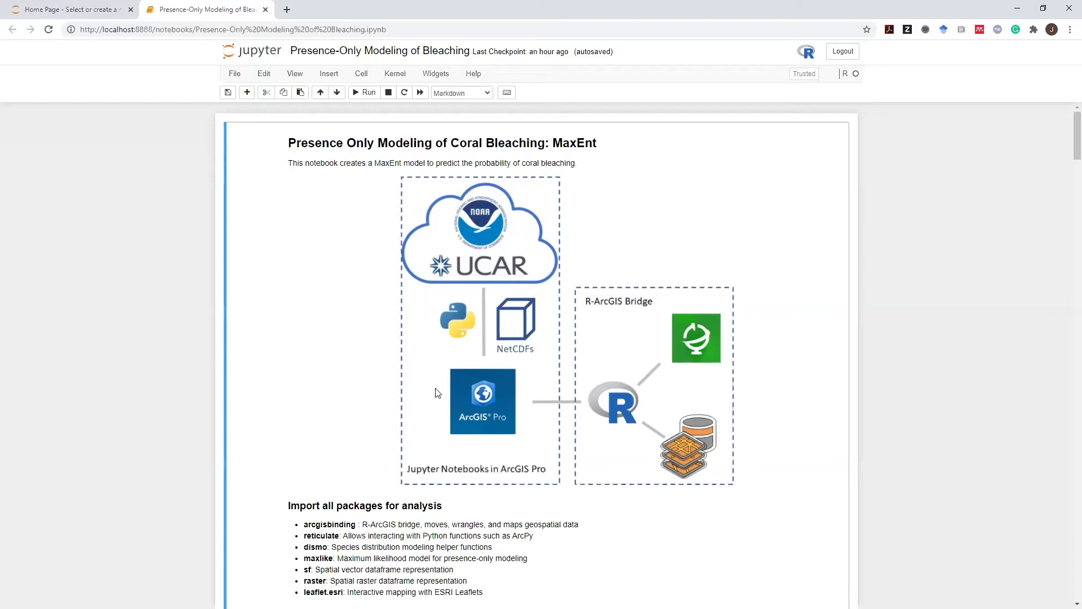
{"action": "scroll", "coordinate": [369, 319], "scroll_direction": "down", "scroll_amount": 4}
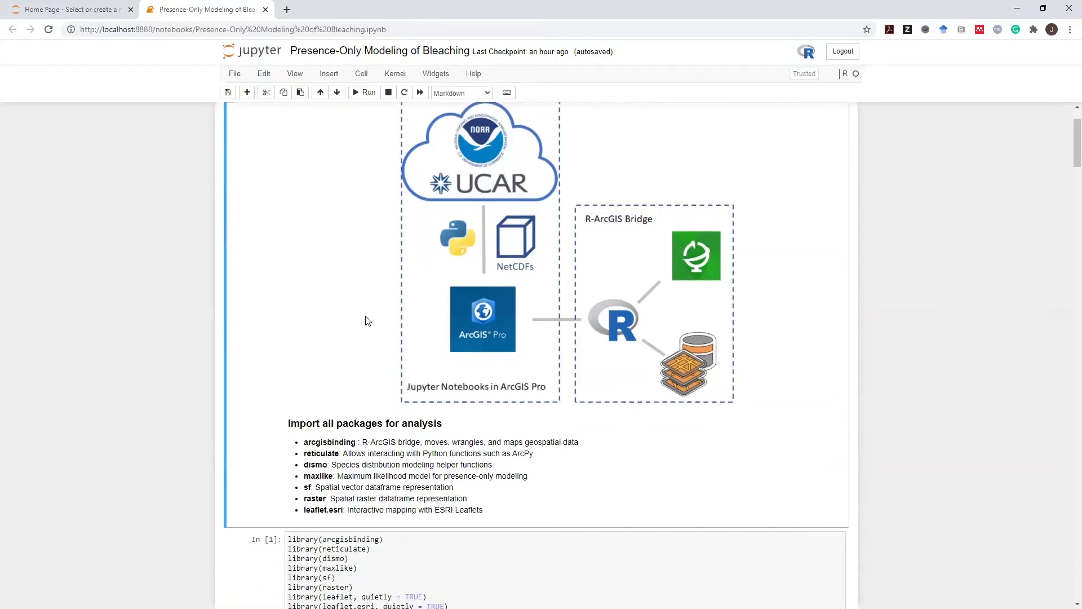
{"action": "scroll", "coordinate": [370, 319], "scroll_direction": "down", "scroll_amount": 2}
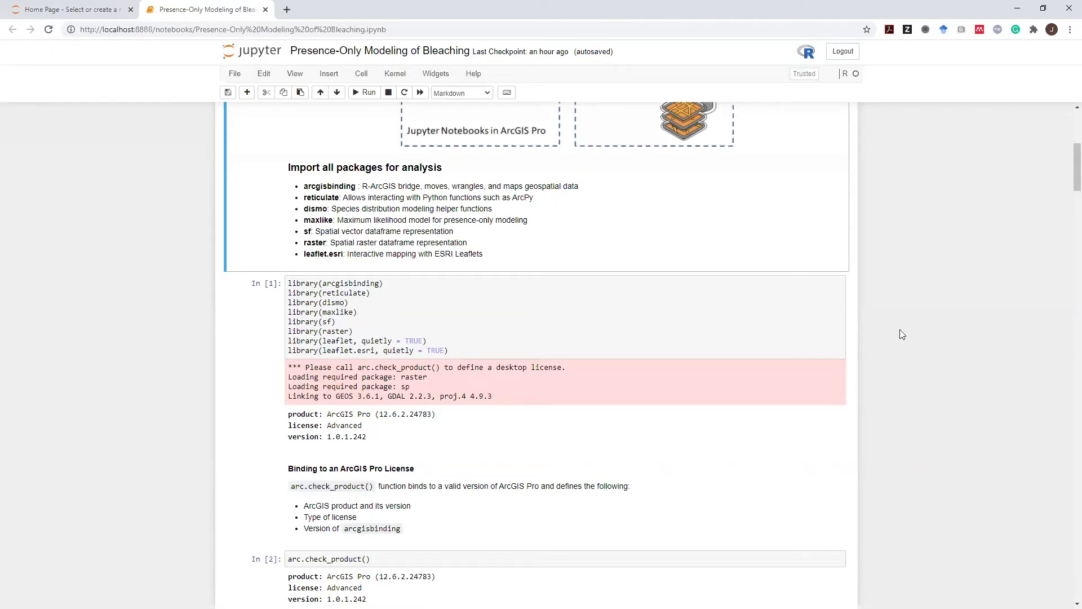
{"action": "scroll", "coordinate": [956, 292], "scroll_direction": "down", "scroll_amount": 5}
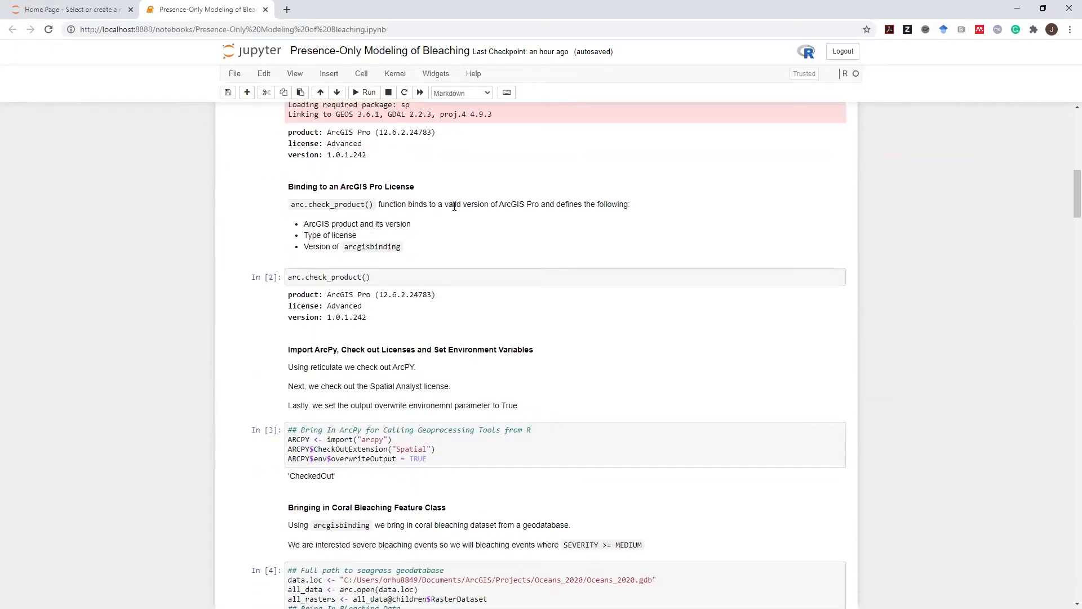
{"action": "scroll", "coordinate": [454, 207], "scroll_direction": "down", "scroll_amount": 4}
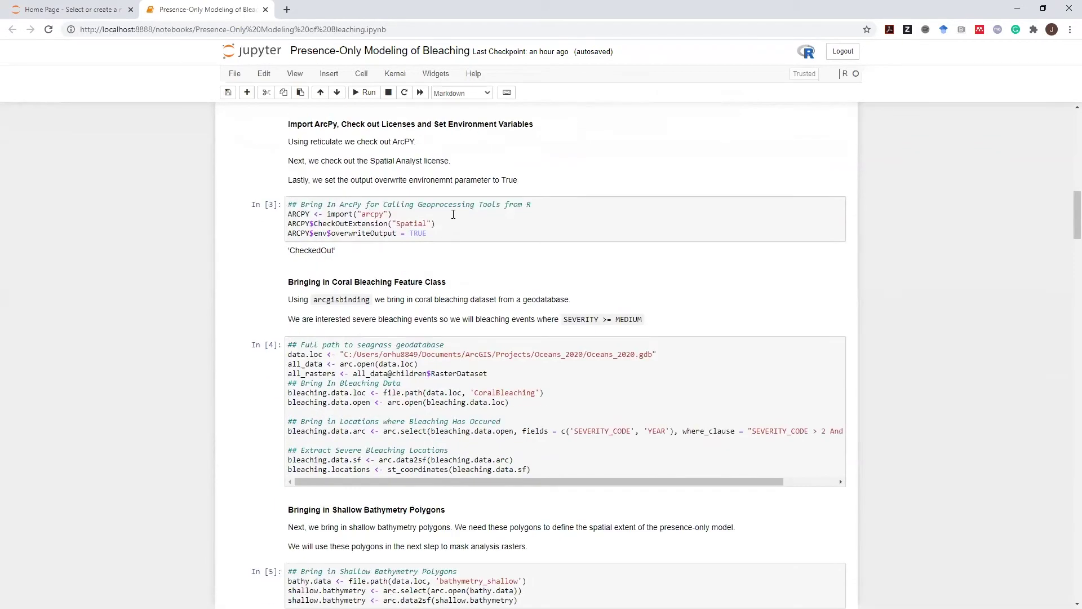
{"action": "left_click", "coordinate": [453, 214]}
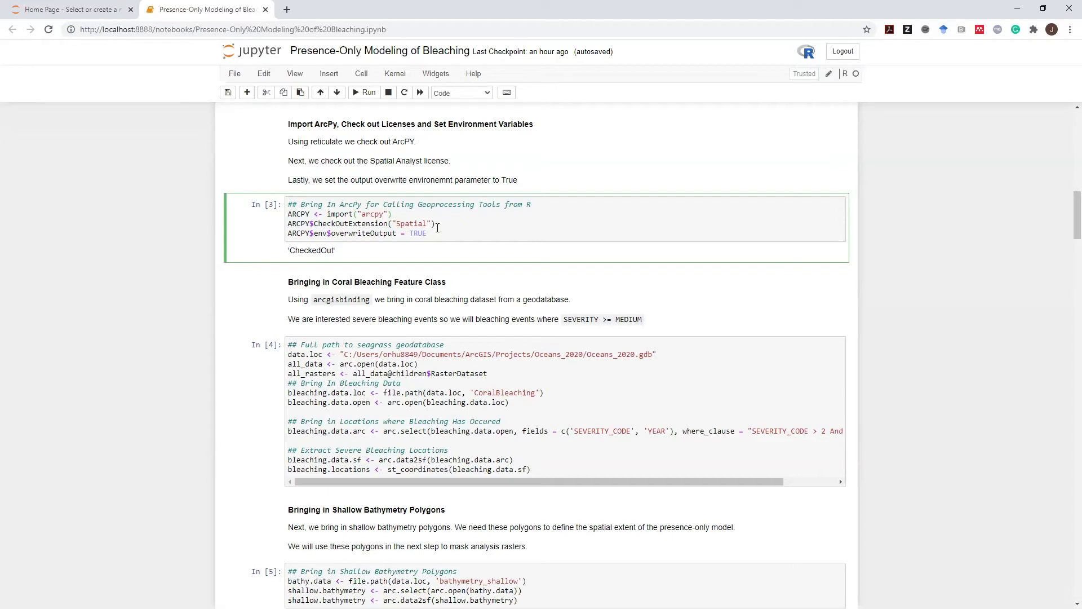
{"action": "scroll", "coordinate": [438, 227], "scroll_direction": "down", "scroll_amount": 3}
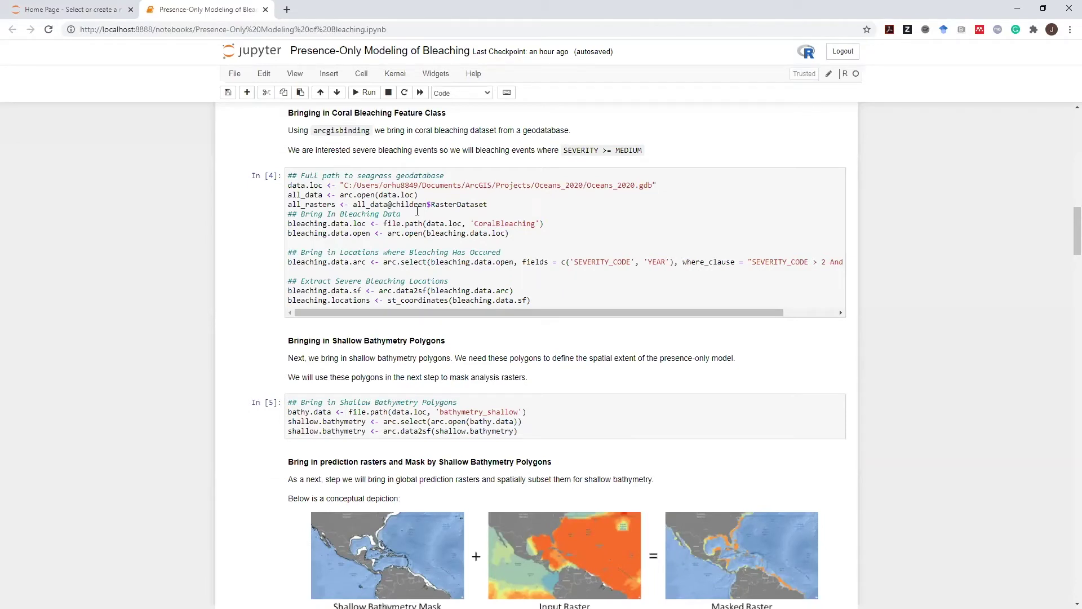
{"action": "left_click_drag", "start_coordinate": [752, 262], "coordinate": [823, 262]}
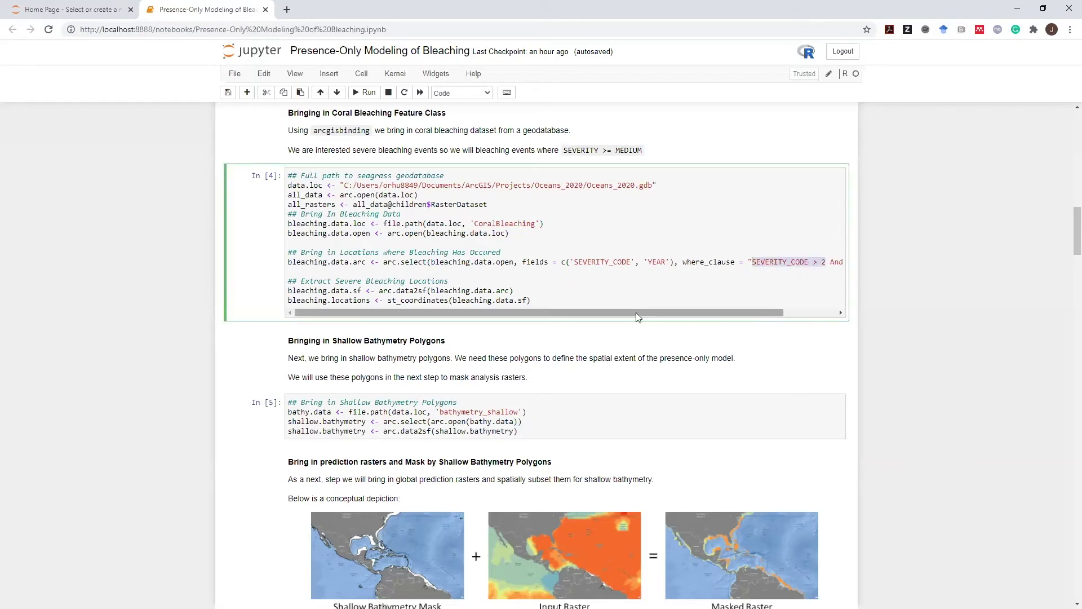
{"action": "left_click", "coordinate": [559, 281]}
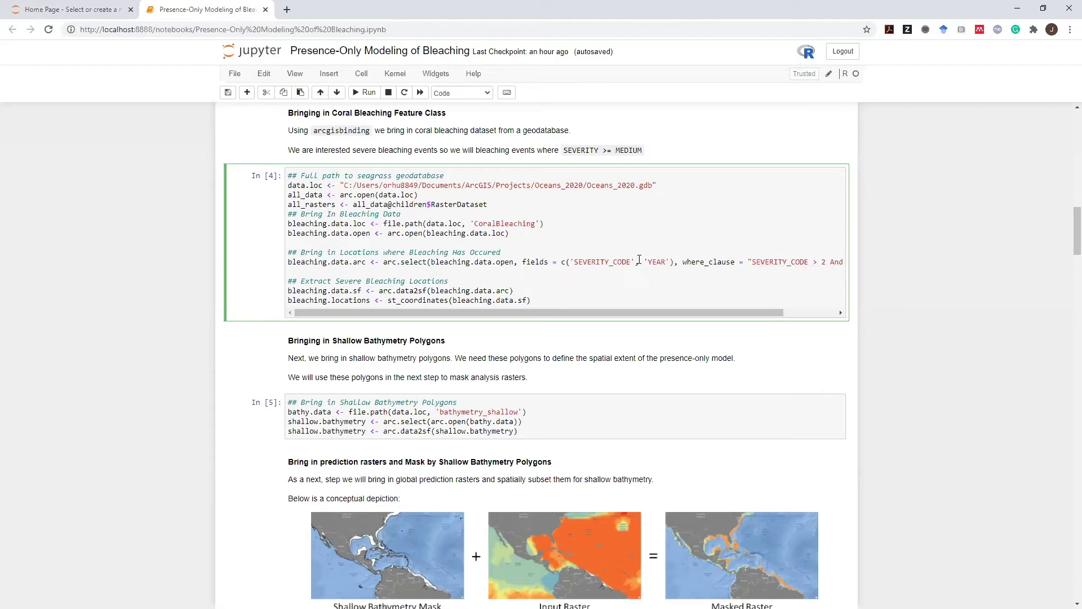
{"action": "left_click_drag", "start_coordinate": [645, 262], "coordinate": [671, 264]}
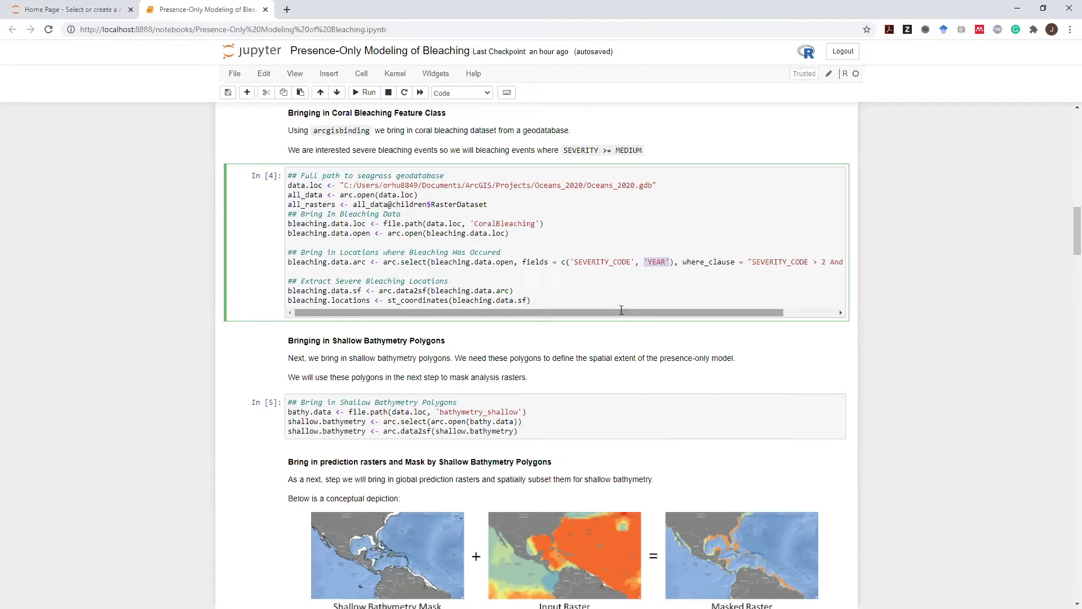
{"action": "left_click", "coordinate": [455, 271]}
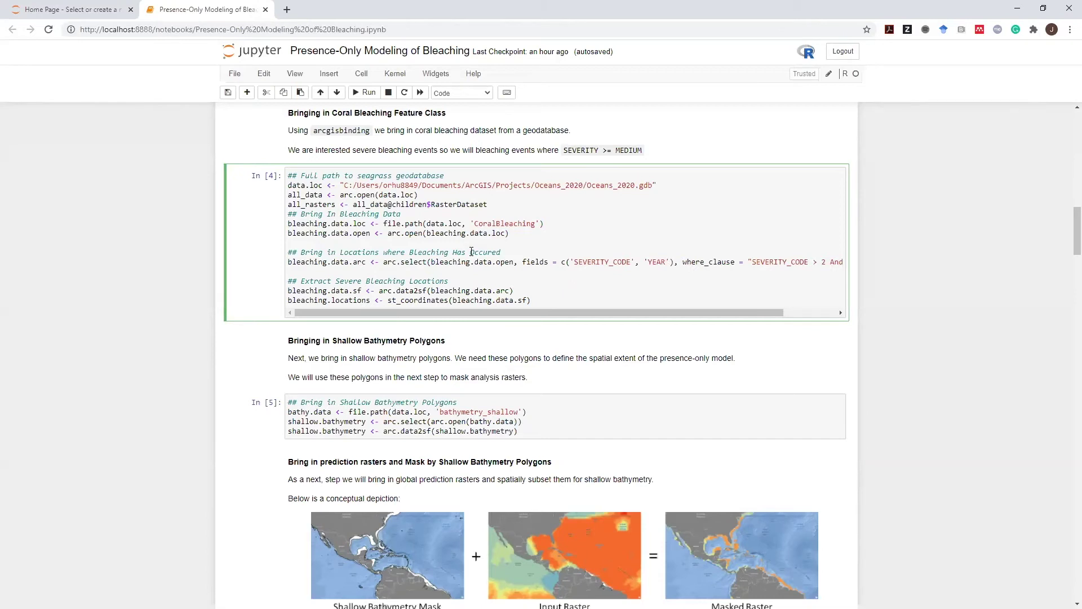
{"action": "scroll", "coordinate": [471, 252], "scroll_direction": "down", "scroll_amount": 2}
{"action": "scroll", "coordinate": [473, 256], "scroll_direction": "down", "scroll_amount": 1}
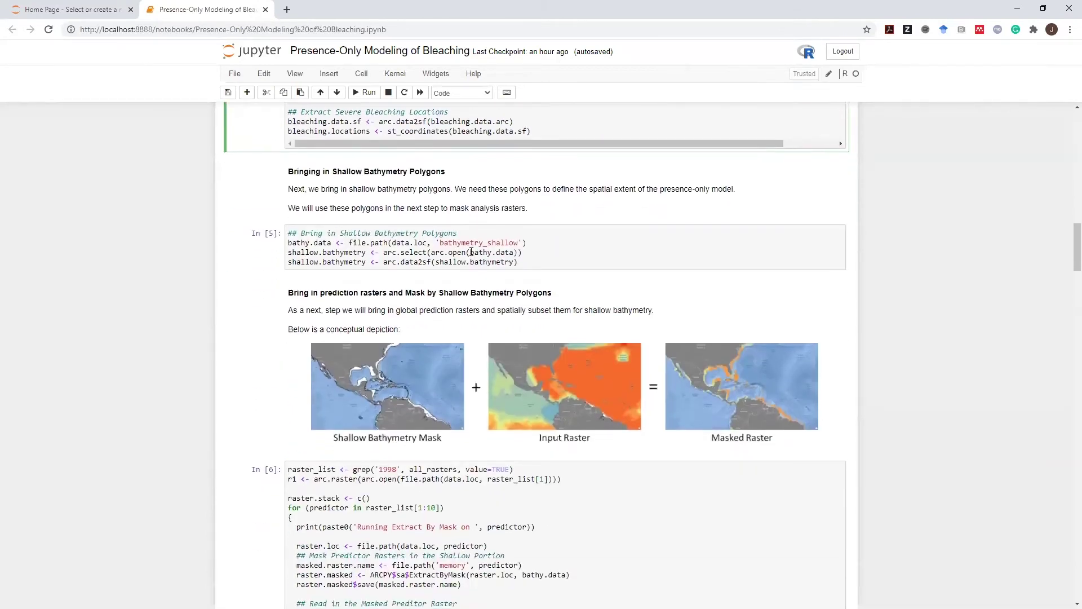
{"action": "left_click", "coordinate": [471, 252]}
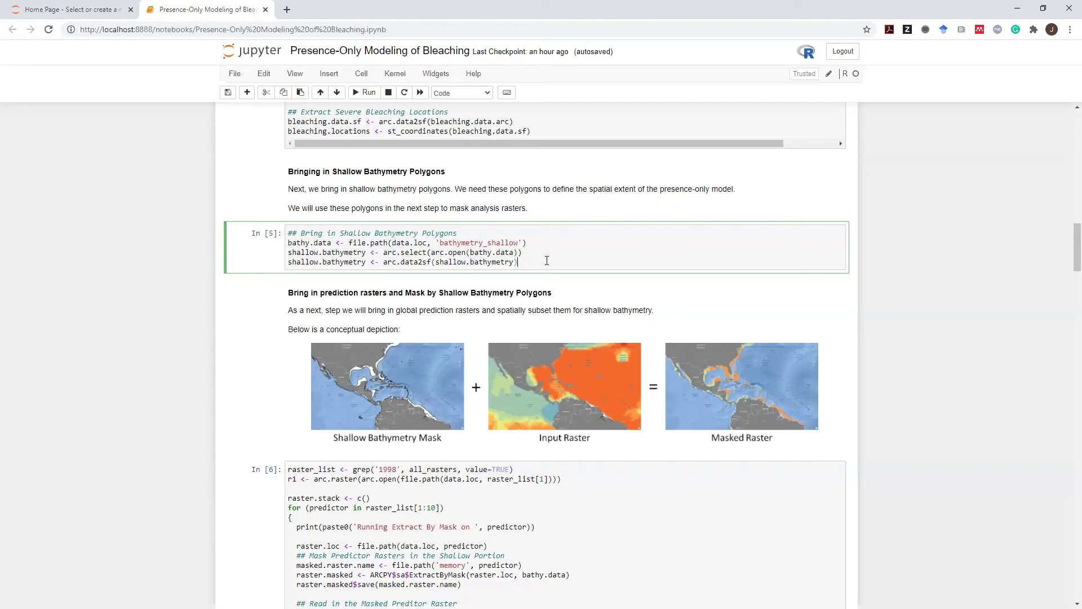
{"action": "scroll", "coordinate": [538, 271], "scroll_direction": "down", "scroll_amount": 2}
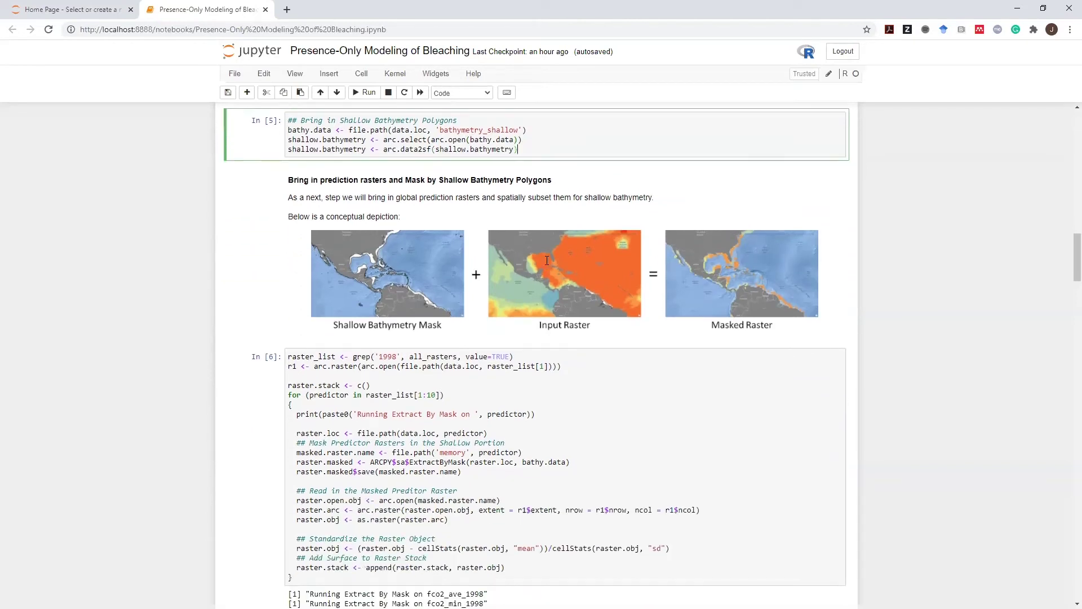
{"action": "scroll", "coordinate": [451, 338], "scroll_direction": "down", "scroll_amount": 1}
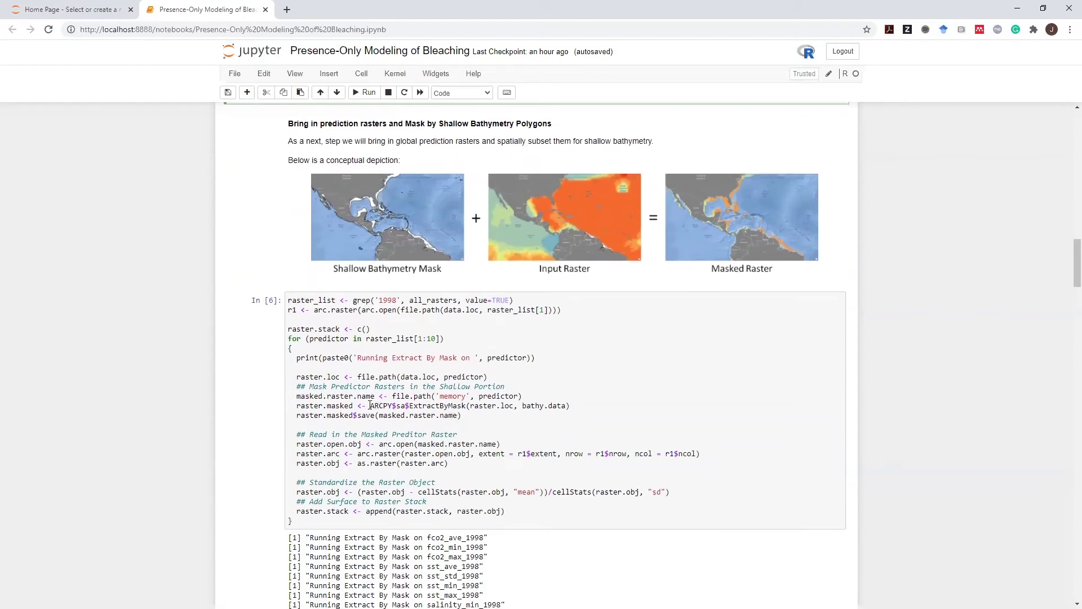
{"action": "left_click_drag", "start_coordinate": [370, 405], "coordinate": [465, 405]}
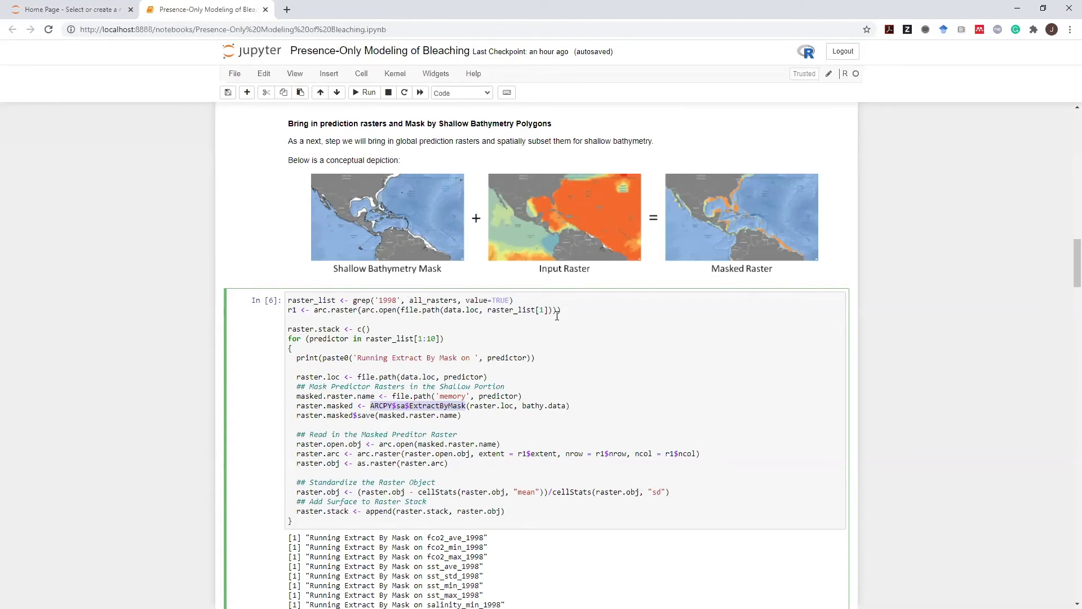
{"action": "scroll", "coordinate": [563, 310], "scroll_direction": "down", "scroll_amount": 5}
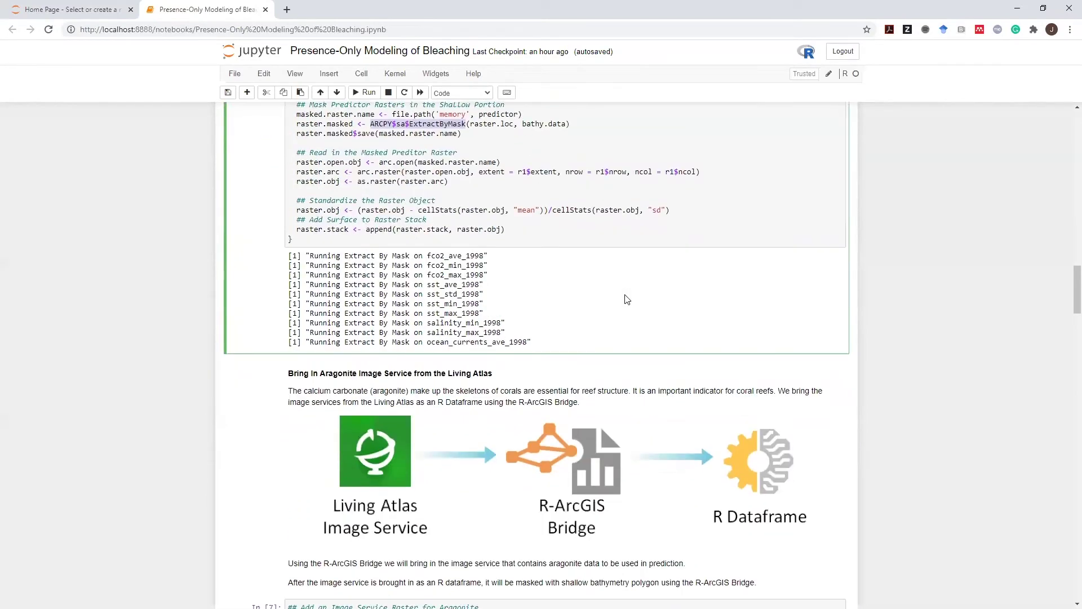
{"action": "scroll", "coordinate": [627, 299], "scroll_direction": "down", "scroll_amount": 1}
{"action": "scroll", "coordinate": [541, 241], "scroll_direction": "up", "scroll_amount": 3}
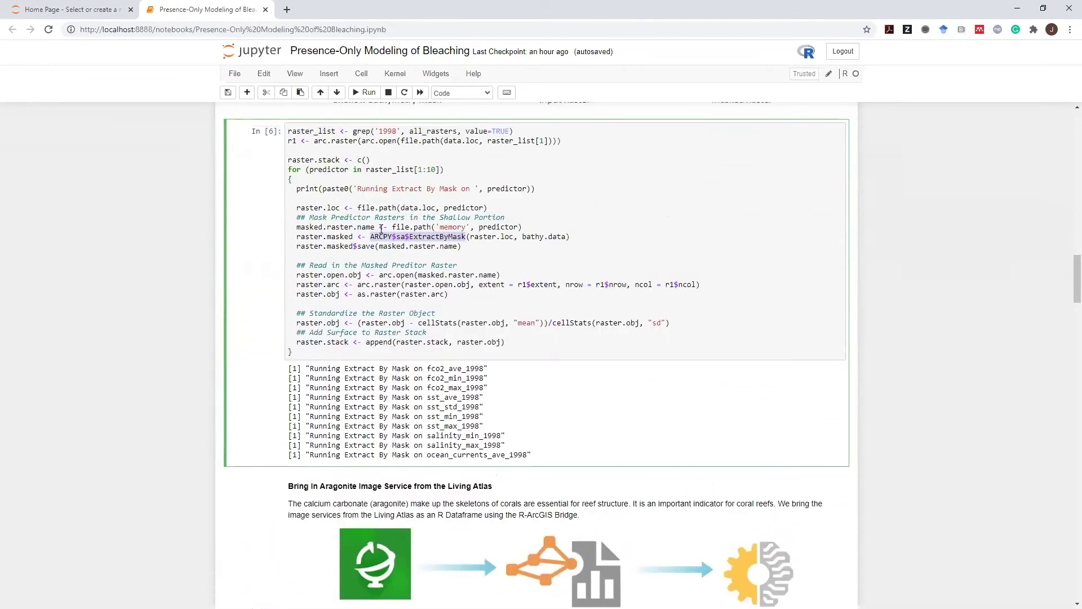
{"action": "left_click", "coordinate": [533, 246]}
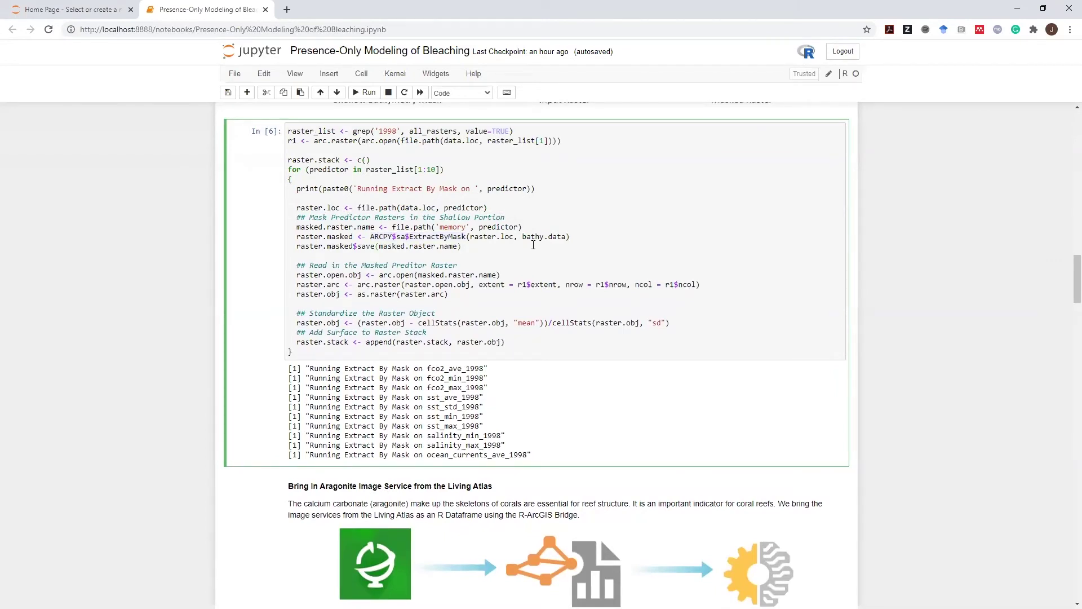
{"action": "scroll", "coordinate": [534, 245], "scroll_direction": "down", "scroll_amount": 6}
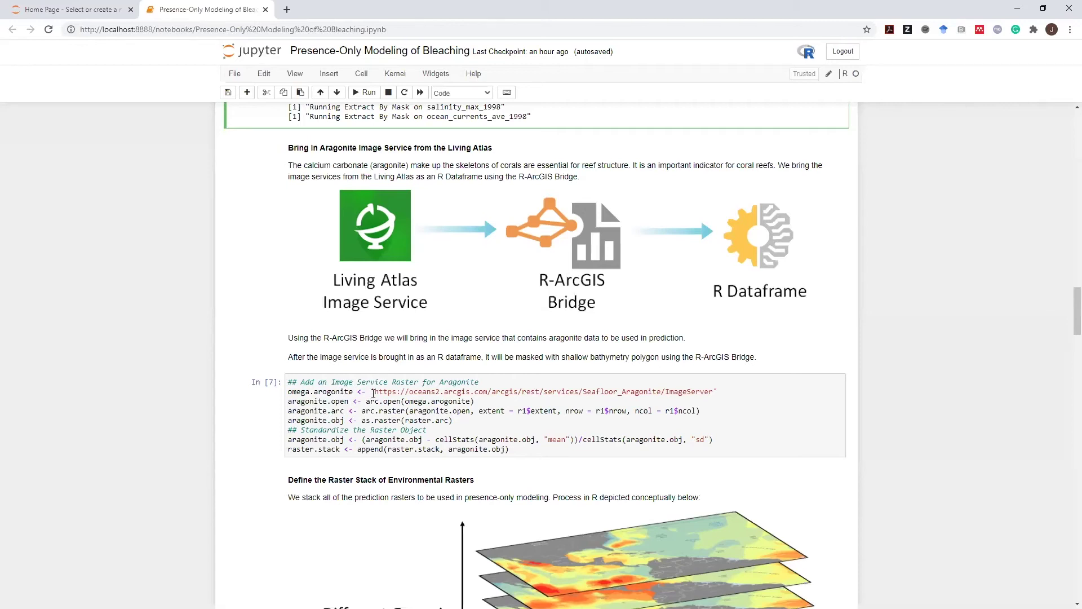
Check the aragonite image service URL in In [7], then scroll to the raster stack plots
{"action": "left_click", "coordinate": [408, 392]}
{"action": "left_click_drag", "start_coordinate": [408, 392], "coordinate": [713, 395]}
{"action": "scroll", "coordinate": [706, 400], "scroll_direction": "down", "scroll_amount": 2}
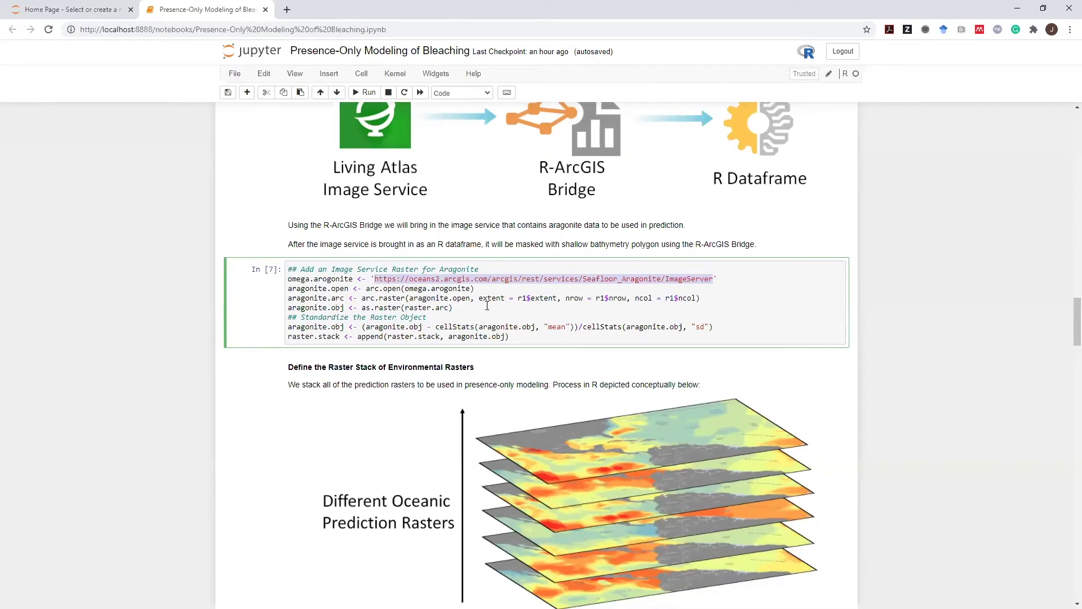
{"action": "left_click", "coordinate": [488, 305]}
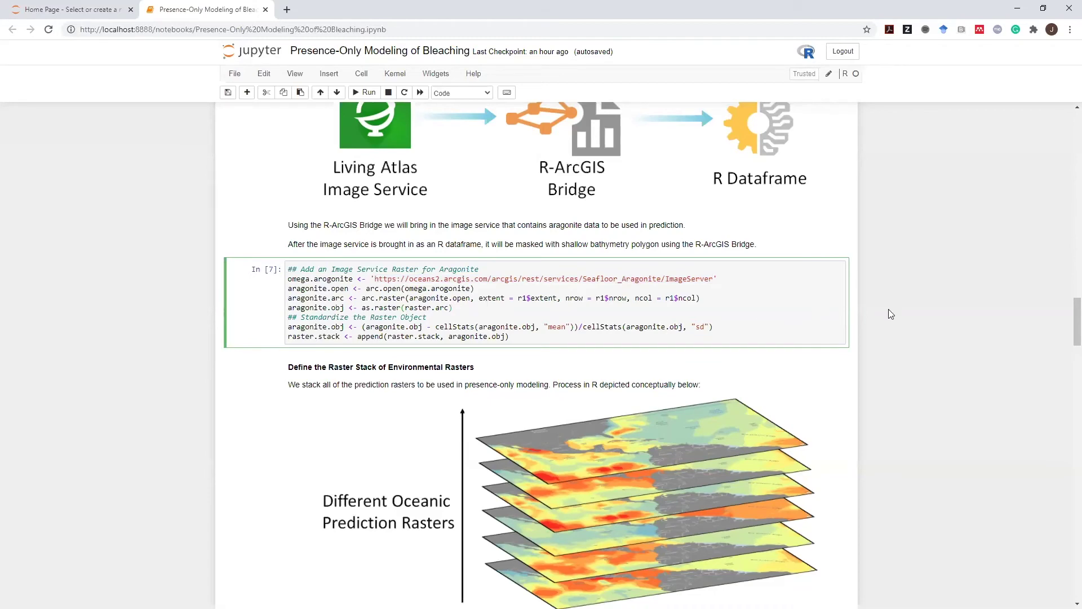
{"action": "scroll", "coordinate": [889, 309], "scroll_direction": "down", "scroll_amount": 3}
{"action": "scroll", "coordinate": [888, 314], "scroll_direction": "down", "scroll_amount": 1}
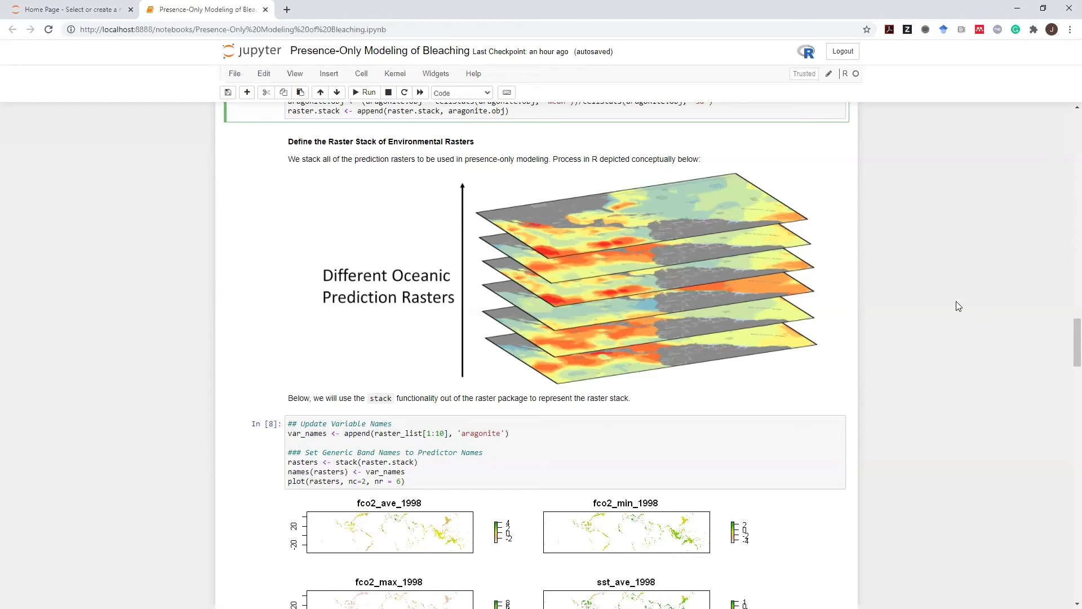
{"action": "scroll", "coordinate": [957, 305], "scroll_direction": "down", "scroll_amount": 5}
Scroll past the predictor plots to 'Define the Presence Only Model' and the In [28] MaxLike cell
{"action": "scroll", "coordinate": [956, 304], "scroll_direction": "down", "scroll_amount": 1}
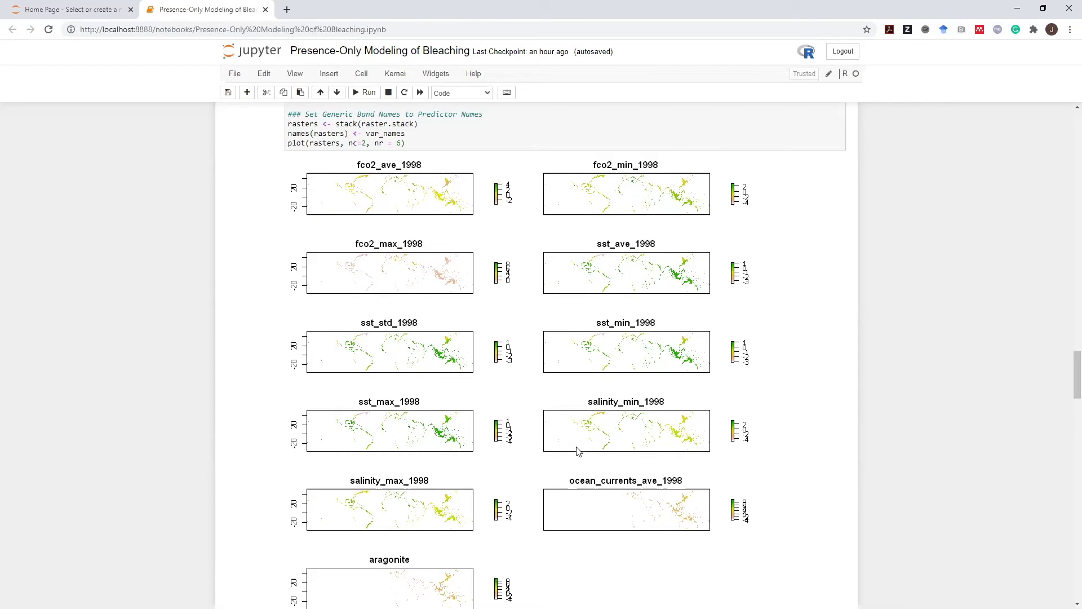
{"action": "scroll", "coordinate": [577, 451], "scroll_direction": "down", "scroll_amount": 1}
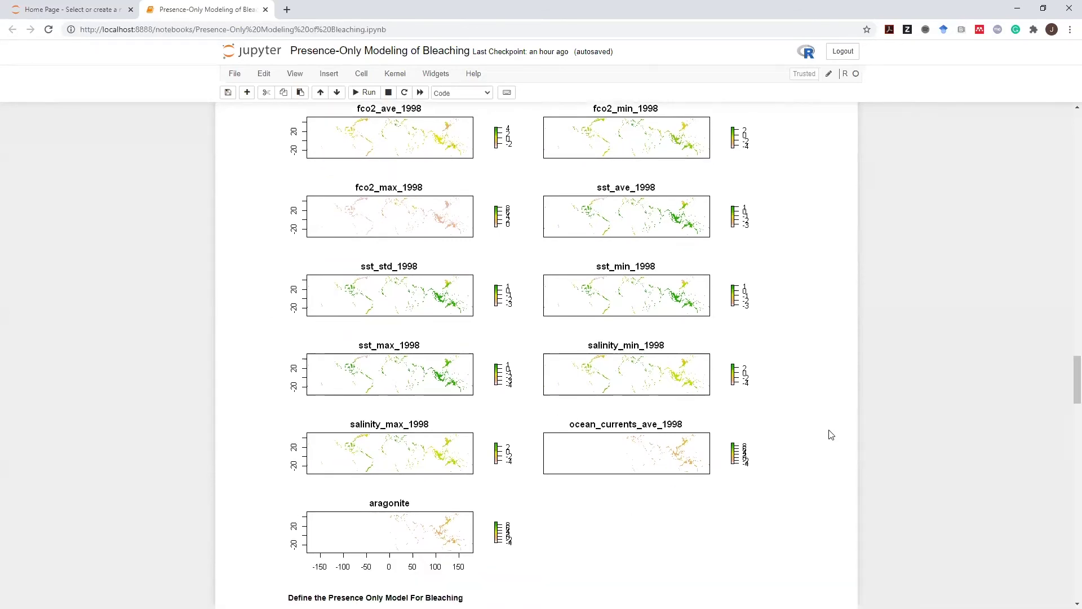
{"action": "scroll", "coordinate": [831, 434], "scroll_direction": "down", "scroll_amount": 3}
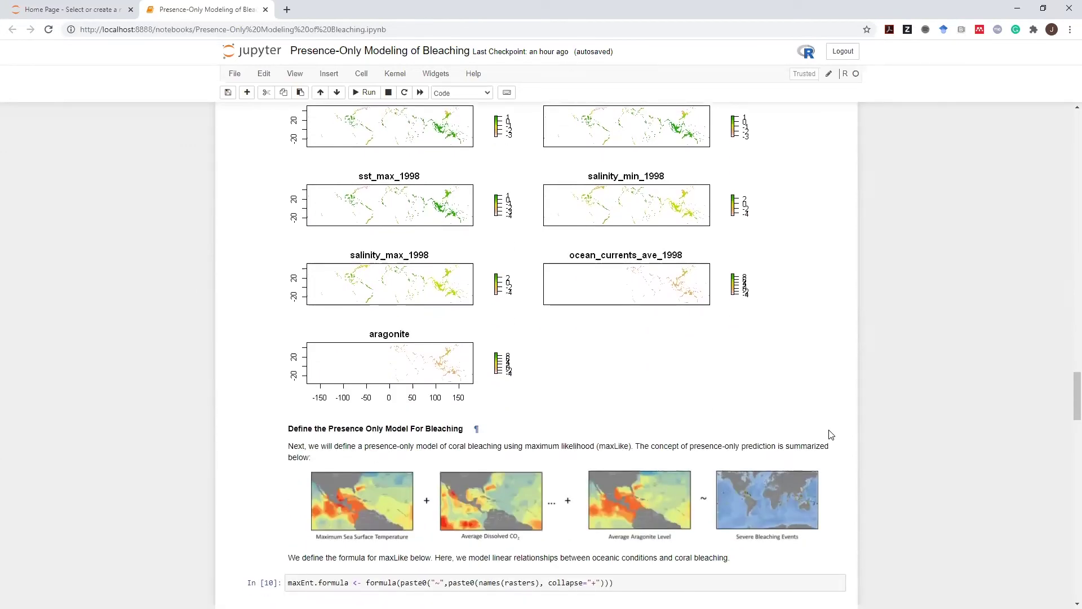
{"action": "scroll", "coordinate": [831, 434], "scroll_direction": "down", "scroll_amount": 3}
{"action": "scroll", "coordinate": [831, 434], "scroll_direction": "down", "scroll_amount": 2}
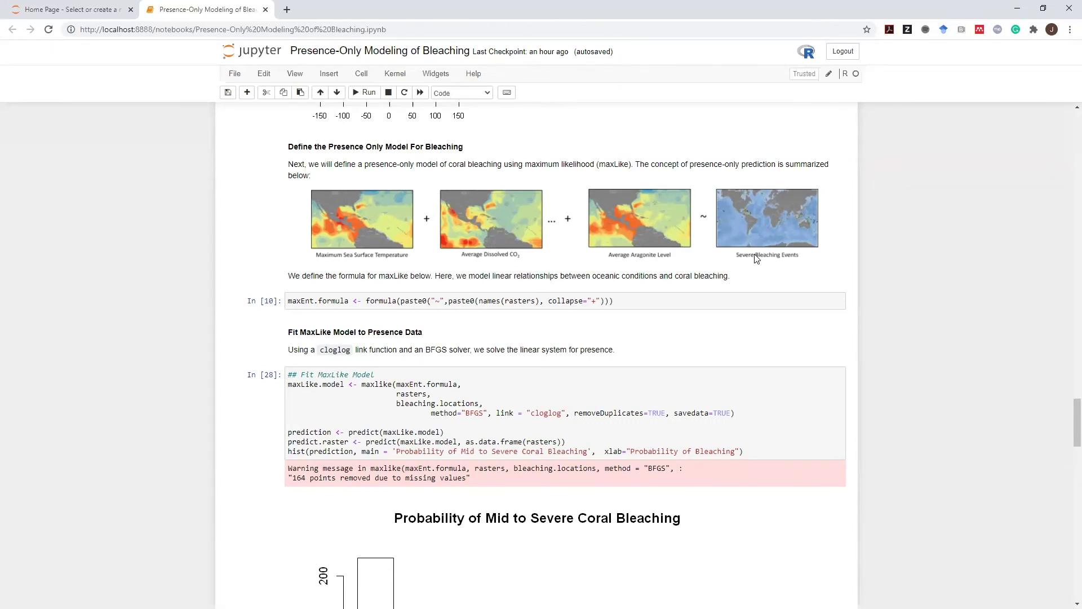
{"action": "scroll", "coordinate": [755, 259], "scroll_direction": "down", "scroll_amount": 2}
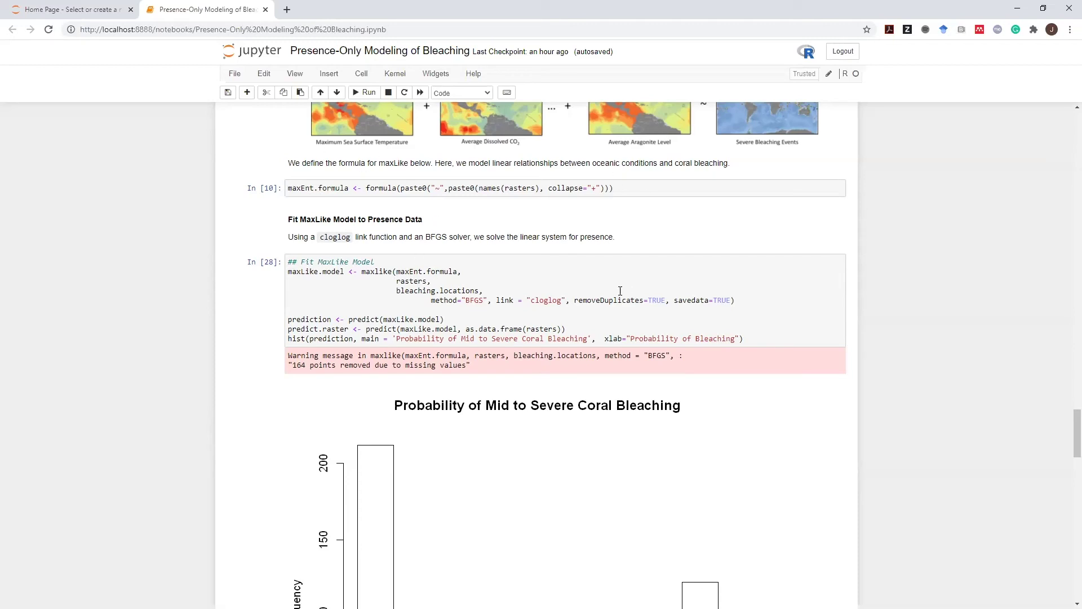
Highlight the maxlike call's model inputs in In [28], then scroll to the full histogram
{"action": "left_click_drag", "start_coordinate": [396, 281], "coordinate": [480, 291]}
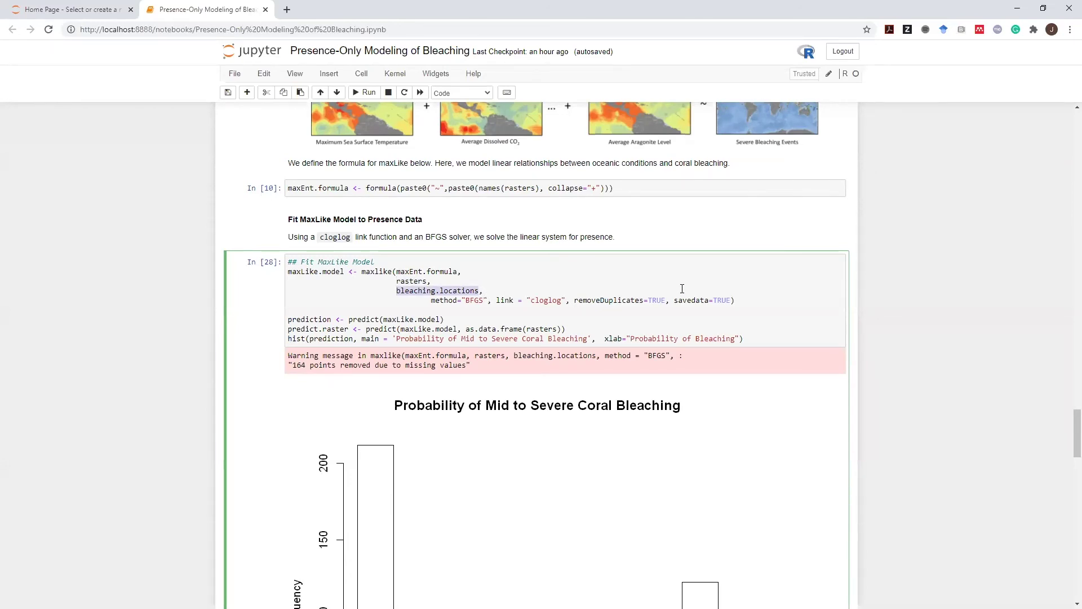
{"action": "left_click", "coordinate": [754, 298]}
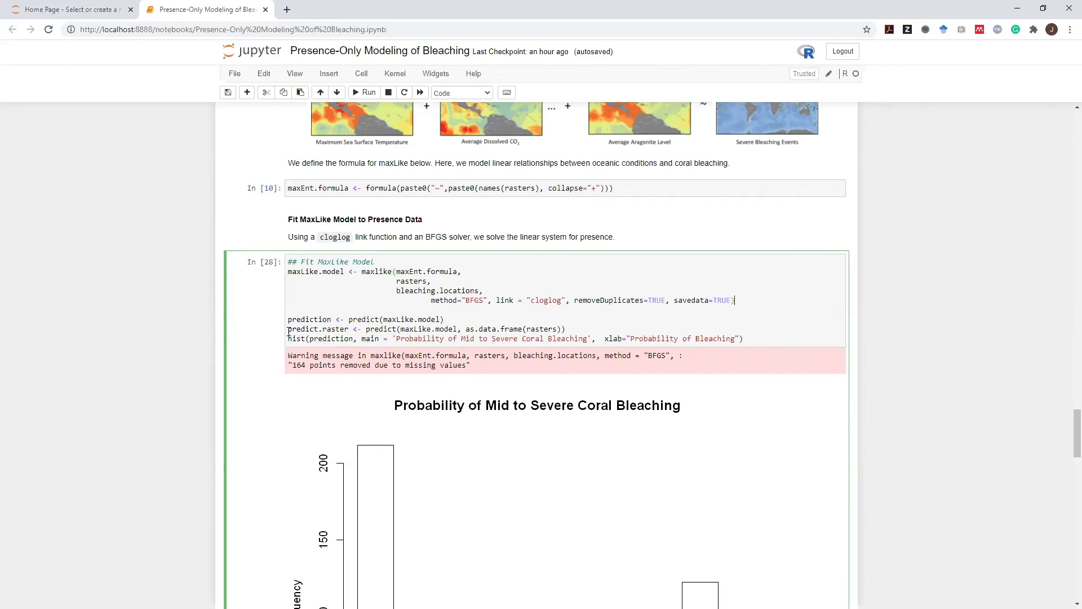
{"action": "scroll", "coordinate": [959, 359], "scroll_direction": "down", "scroll_amount": 5}
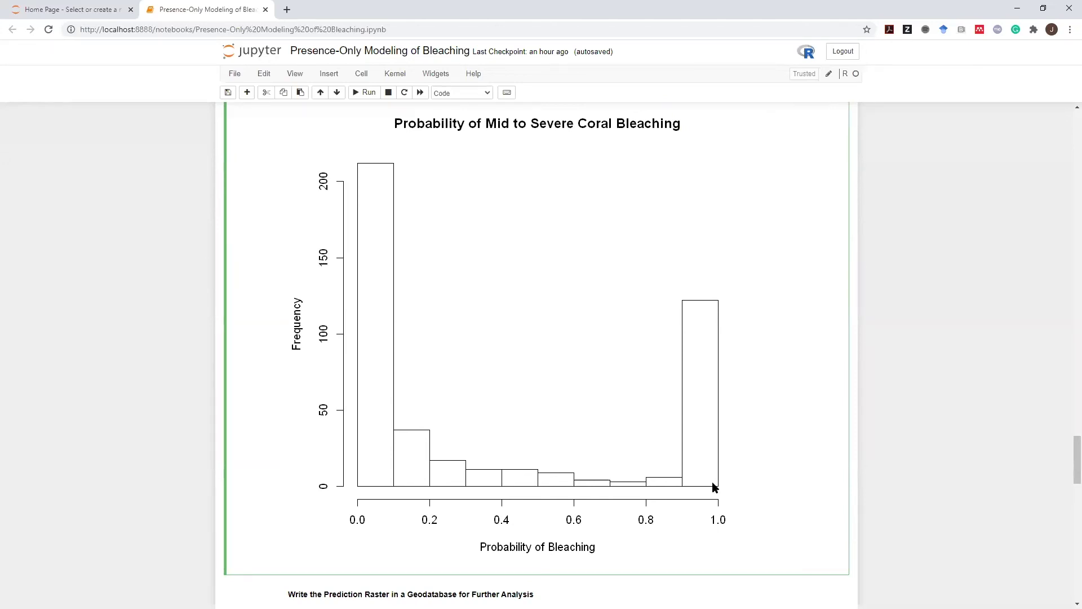
Review the In [19] prediction-raster export cell and highlight the Coral Reef Stations URL in In [17]
{"action": "scroll", "coordinate": [810, 415], "scroll_direction": "down", "scroll_amount": 7}
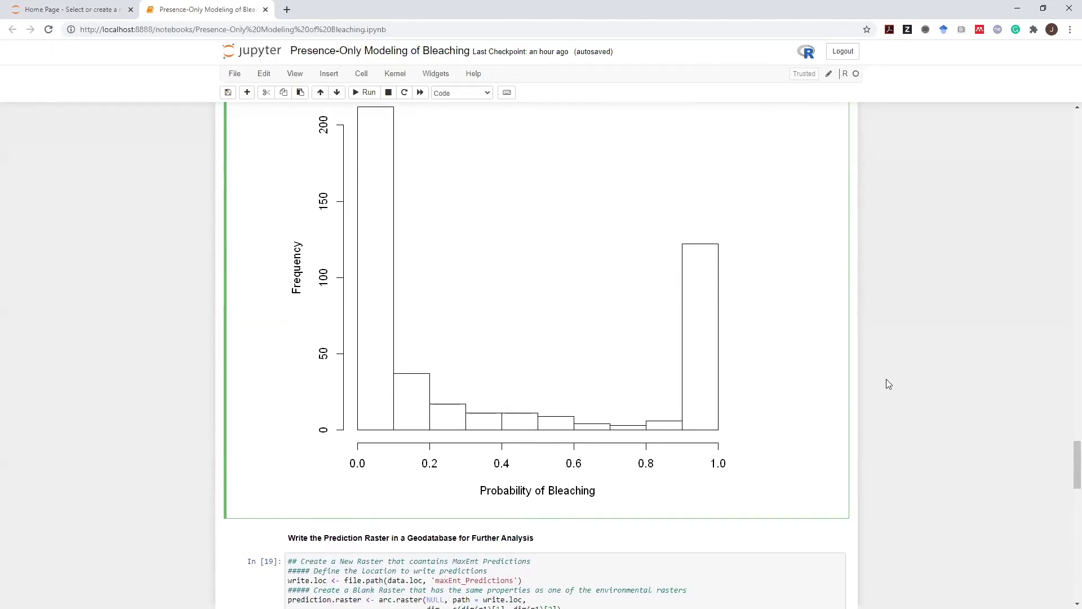
{"action": "scroll", "coordinate": [701, 411], "scroll_direction": "up", "scroll_amount": 1}
{"action": "left_click", "coordinate": [529, 407]}
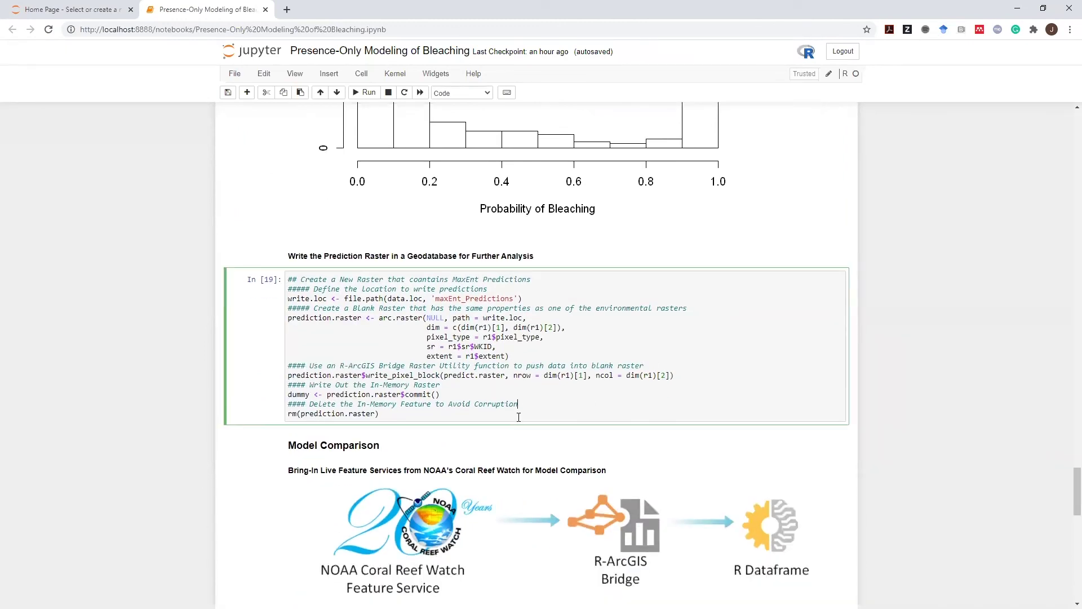
{"action": "left_click", "coordinate": [519, 417]}
{"action": "scroll", "coordinate": [930, 304], "scroll_direction": "down", "scroll_amount": 4}
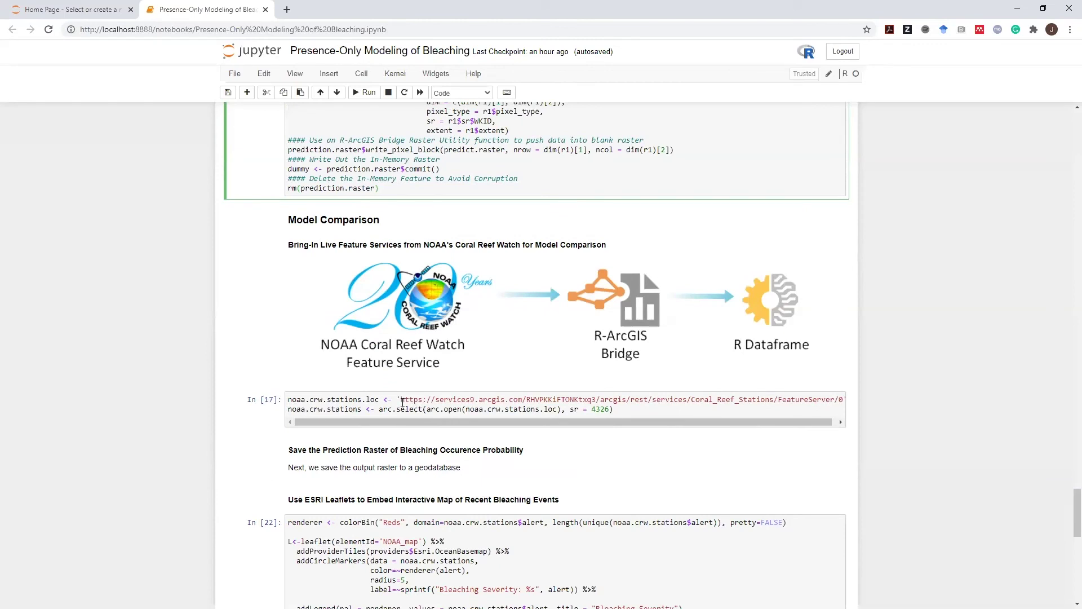
{"action": "left_click_drag", "start_coordinate": [402, 401], "coordinate": [602, 430]}
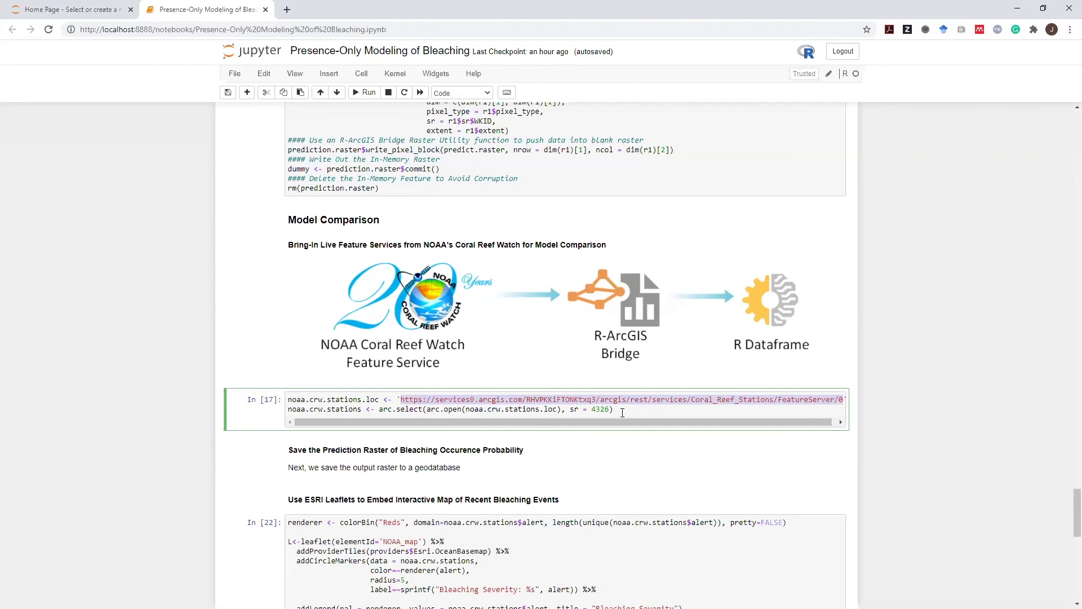
Zoom the In [22] Leaflet map into Caribbean station severities, then pan east to the Atlantic and Africa
{"action": "scroll", "coordinate": [900, 374], "scroll_direction": "down", "scroll_amount": 5}
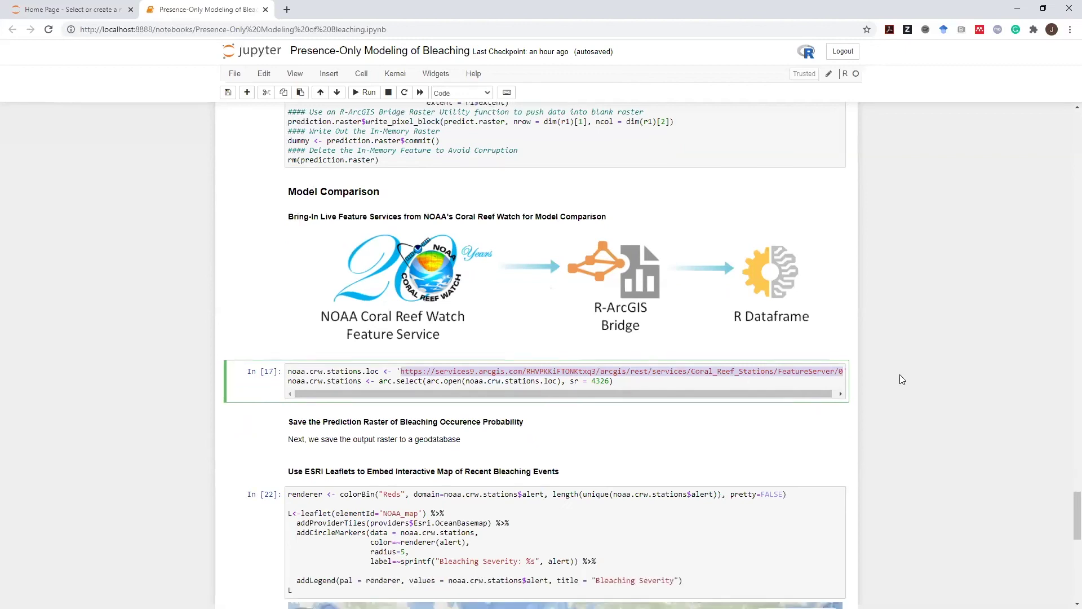
{"action": "scroll", "coordinate": [930, 362], "scroll_direction": "down", "scroll_amount": 1}
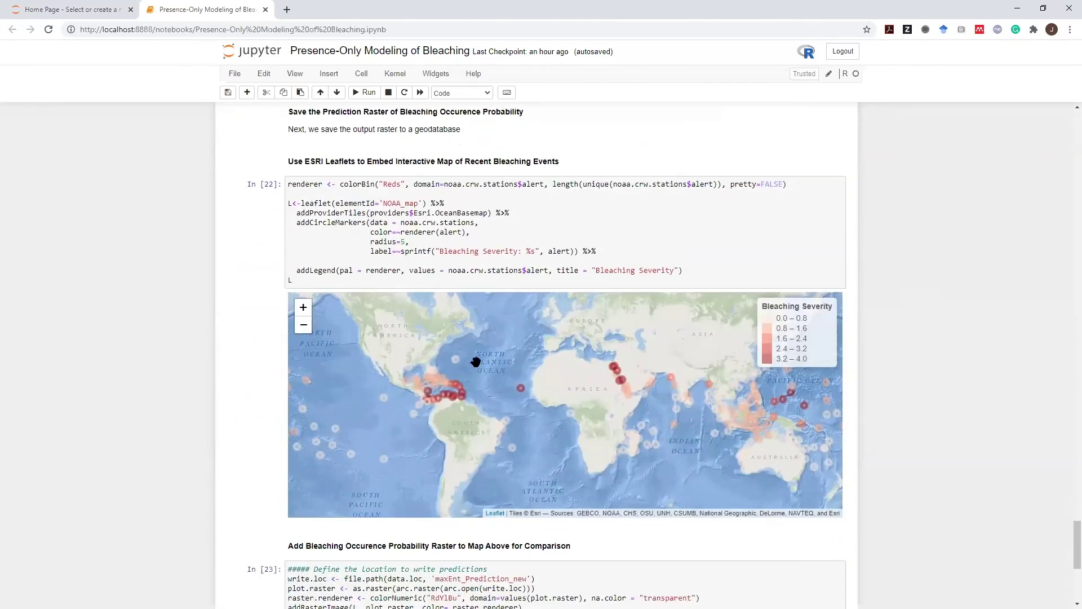
{"action": "mouse_move", "coordinate": [440, 398]}
{"action": "scroll", "coordinate": [440, 398], "scroll_direction": "up", "scroll_amount": 3}
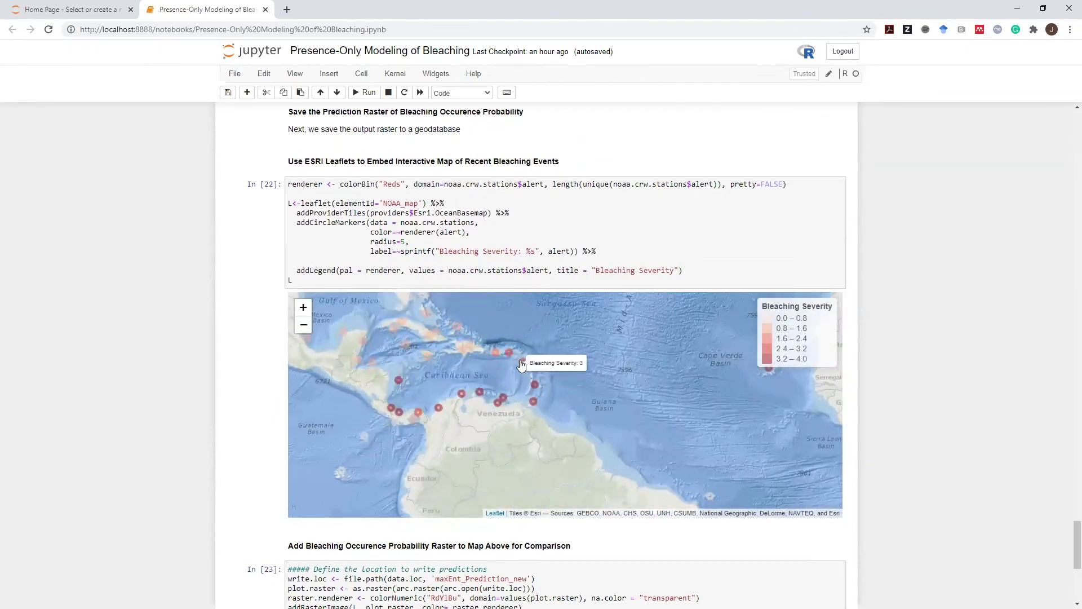
{"action": "mouse_move", "coordinate": [503, 404]}
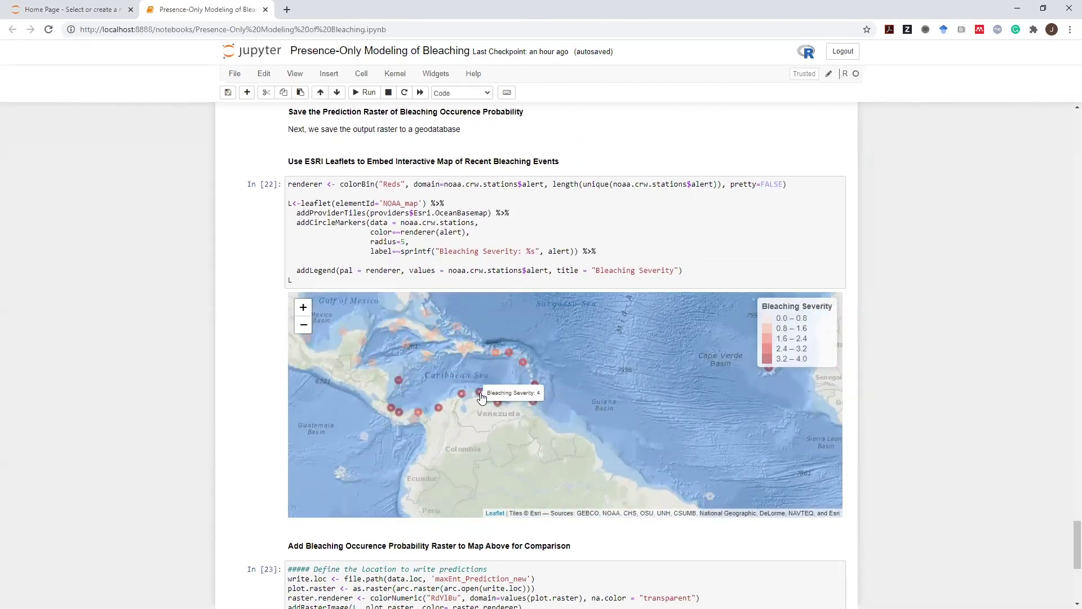
{"action": "scroll", "coordinate": [481, 398], "scroll_direction": "down", "scroll_amount": 1}
{"action": "left_click_drag", "start_coordinate": [761, 361], "coordinate": [688, 358]}
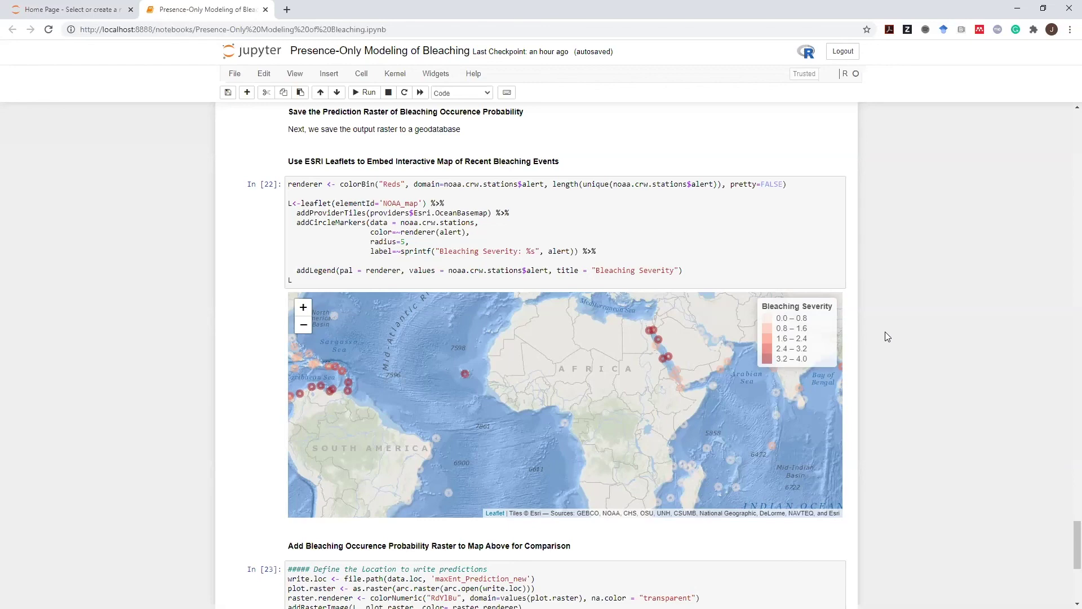
{"action": "scroll", "coordinate": [885, 337], "scroll_direction": "down", "scroll_amount": 6}
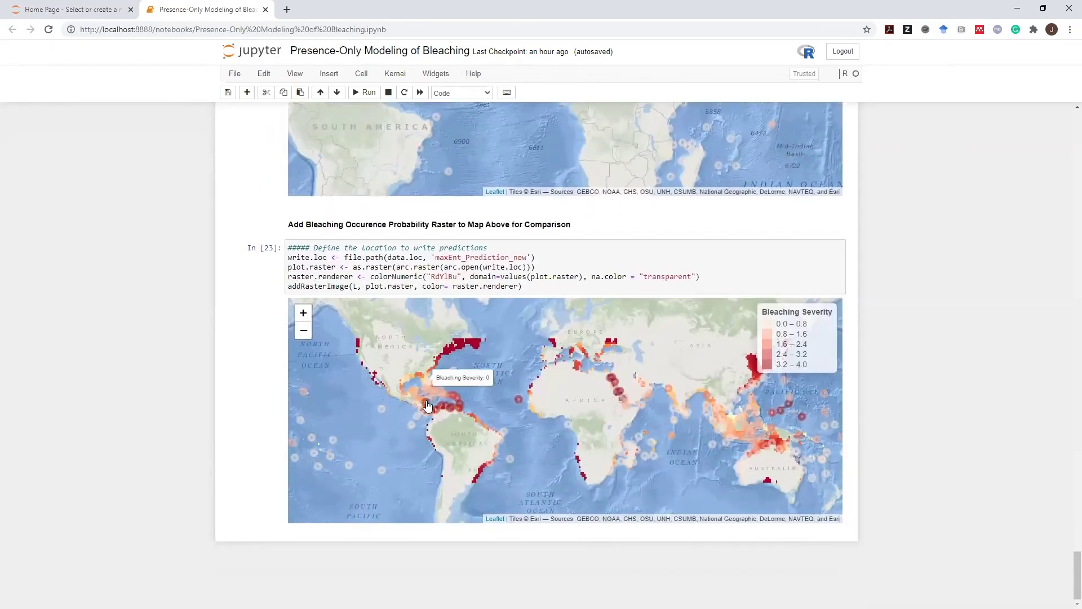
Pan the bleaching-probability raster from the Caribbean toward Africa, inspecting raster cells beside the stations
{"action": "scroll", "coordinate": [446, 400], "scroll_direction": "up", "scroll_amount": 1}
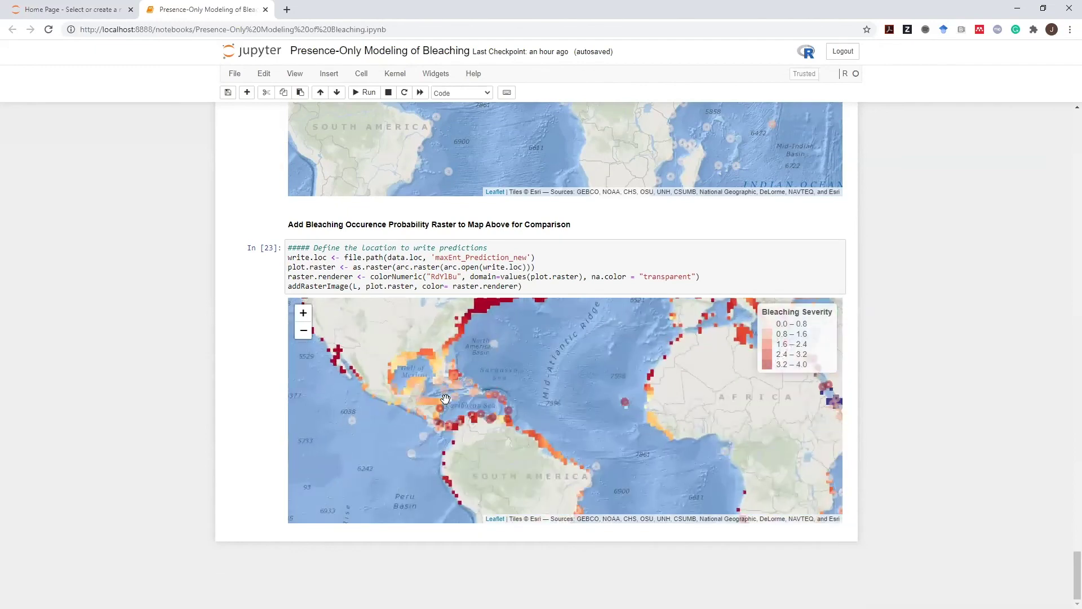
{"action": "scroll", "coordinate": [445, 399], "scroll_direction": "up", "scroll_amount": 1}
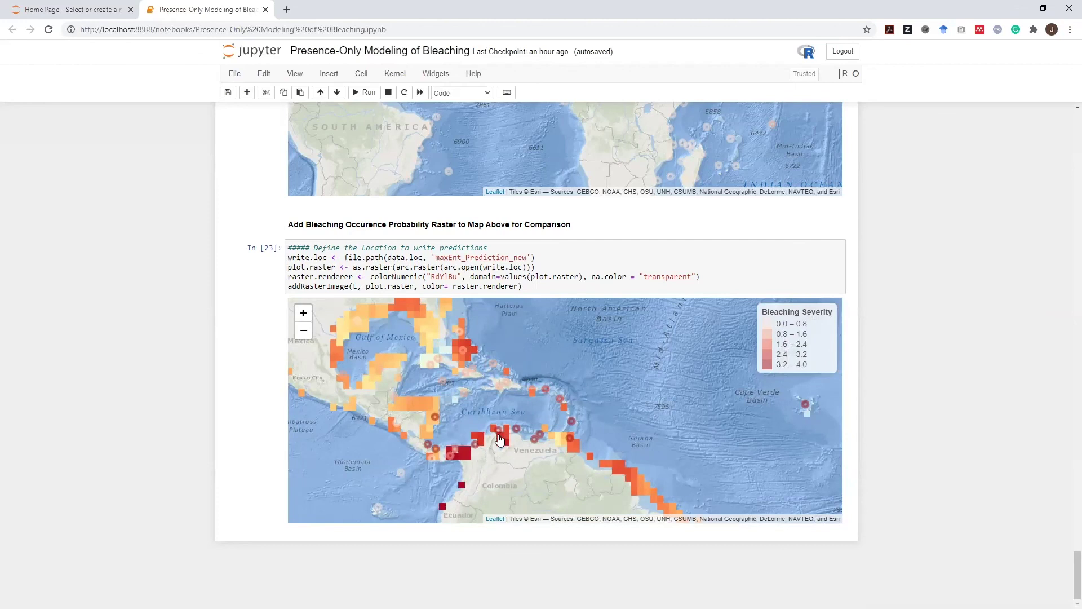
{"action": "mouse_move", "coordinate": [515, 432]}
{"action": "scroll", "coordinate": [534, 445], "scroll_direction": "down", "scroll_amount": 1}
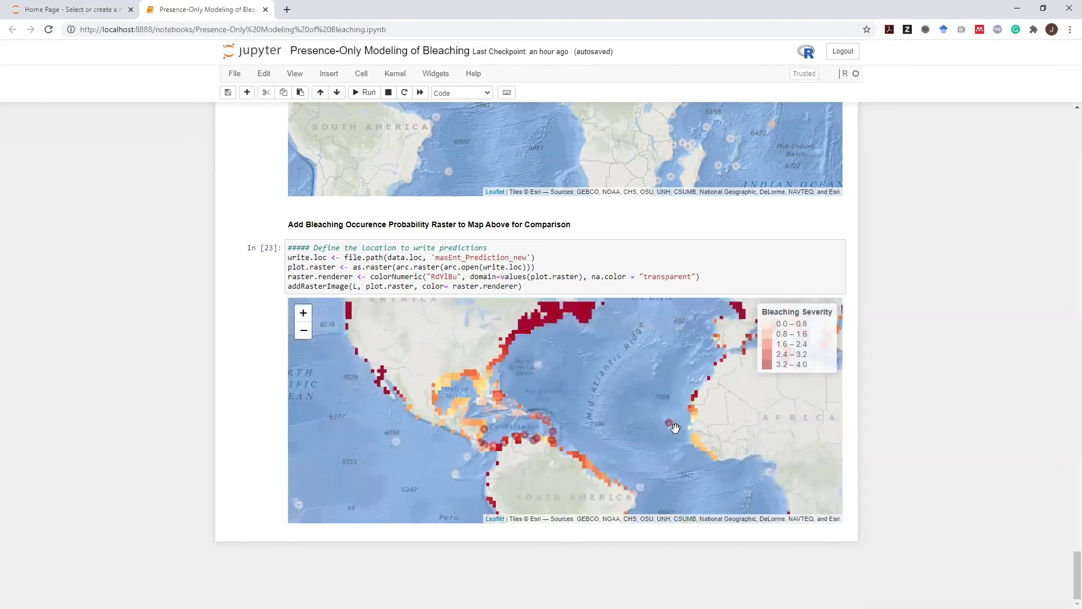
{"action": "left_click_drag", "start_coordinate": [817, 428], "coordinate": [648, 420]}
{"action": "scroll", "coordinate": [662, 419], "scroll_direction": "up", "scroll_amount": 3}
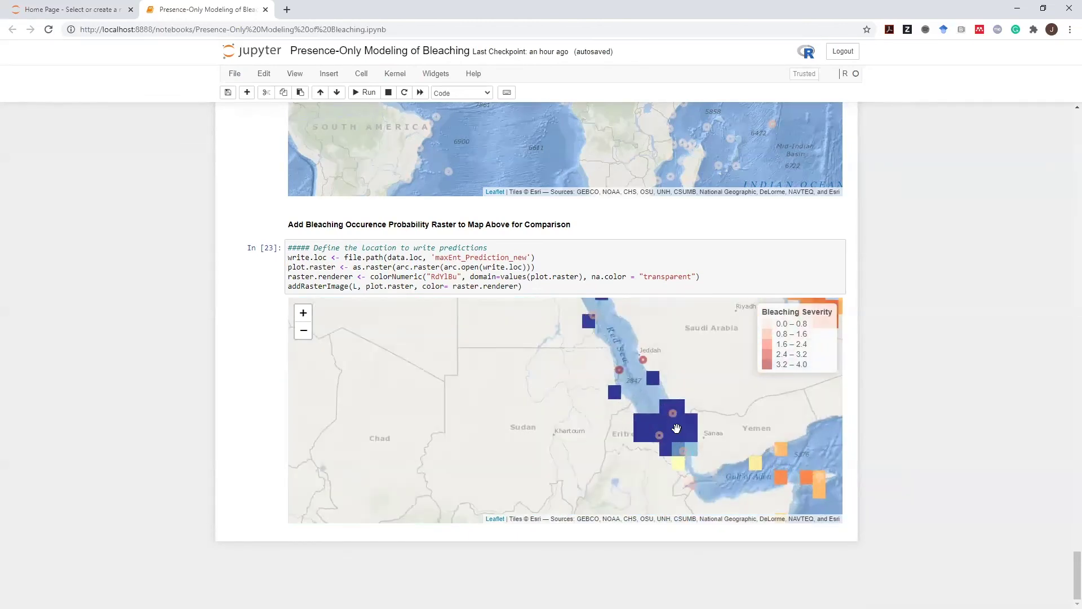
{"action": "mouse_move", "coordinate": [673, 423]}
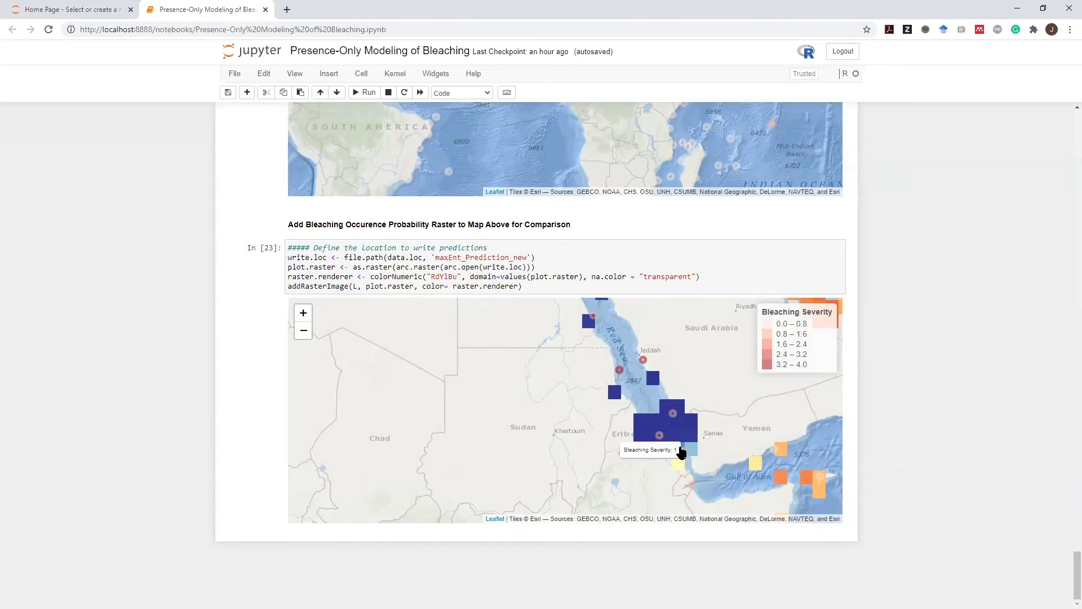
Zoom the In [23] raster map out four levels to the whole-world view
{"action": "left_click", "coordinate": [304, 332]}
{"action": "left_click", "coordinate": [303, 331]}
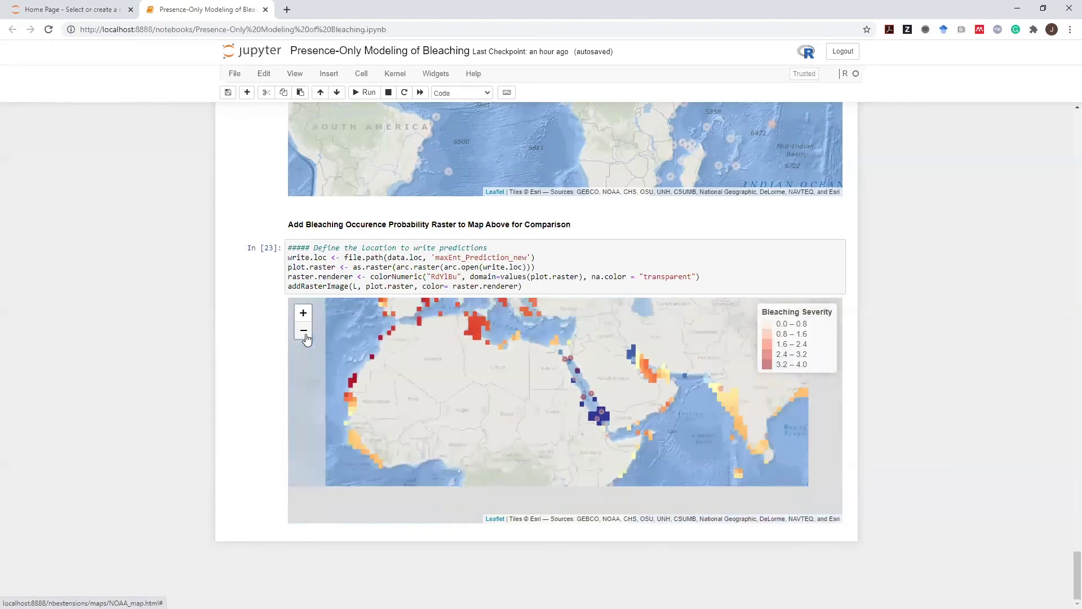
{"action": "left_click", "coordinate": [304, 331]}
{"action": "left_click", "coordinate": [304, 330]}
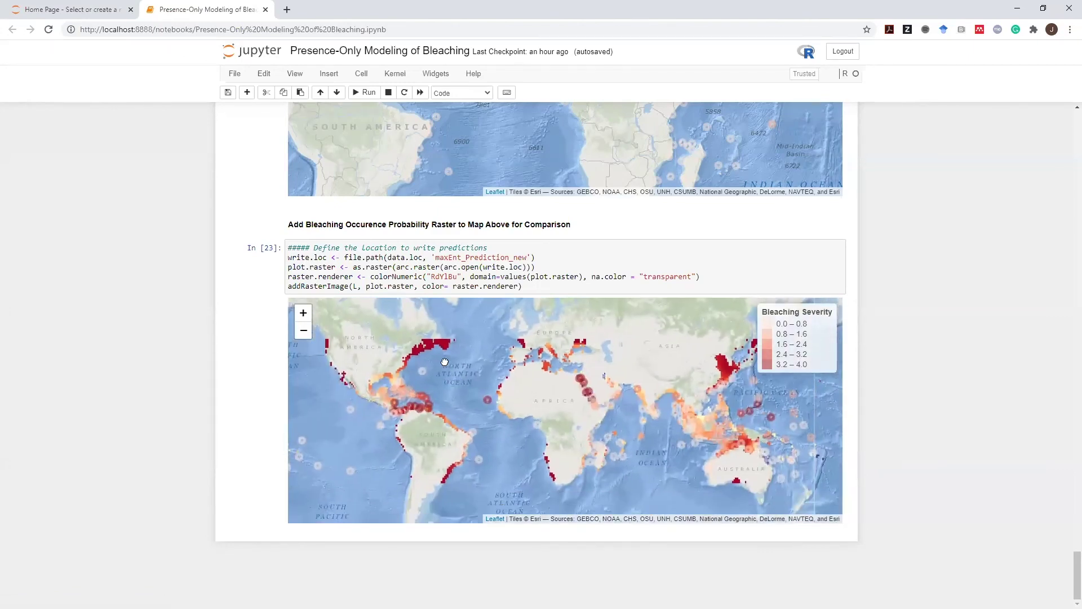